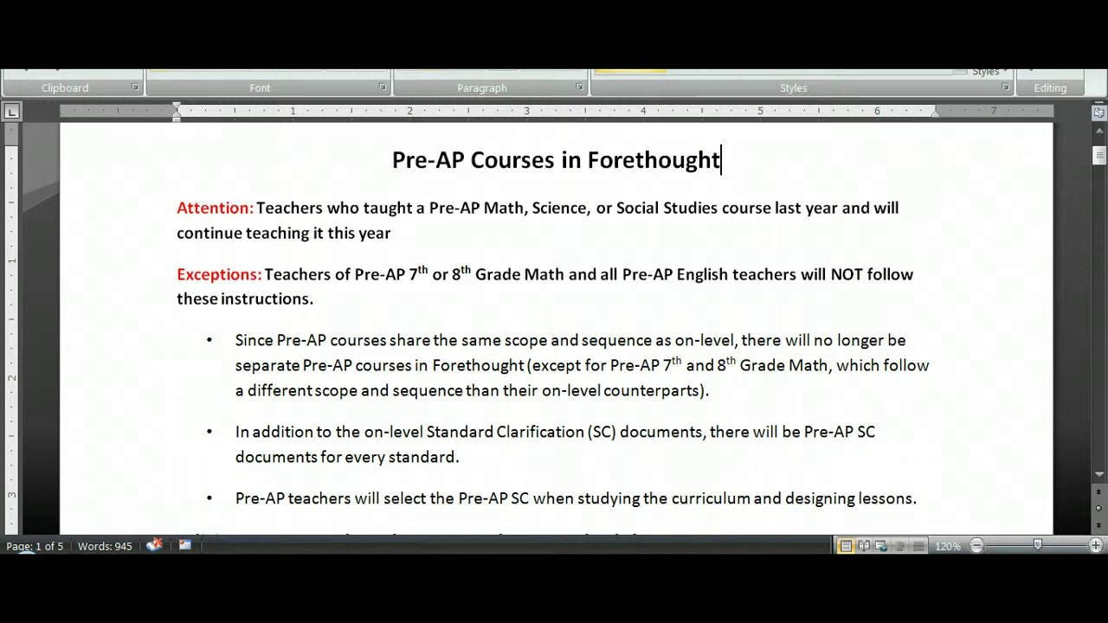
Read the Pre-AP and beginning-of-year instructions on editing the Forethought lesson planner schedule, highlighting "Algebra 1" in the example of adding a regular course
scroll(359, 410, "down", 5)
scroll(359, 433, "down", 1)
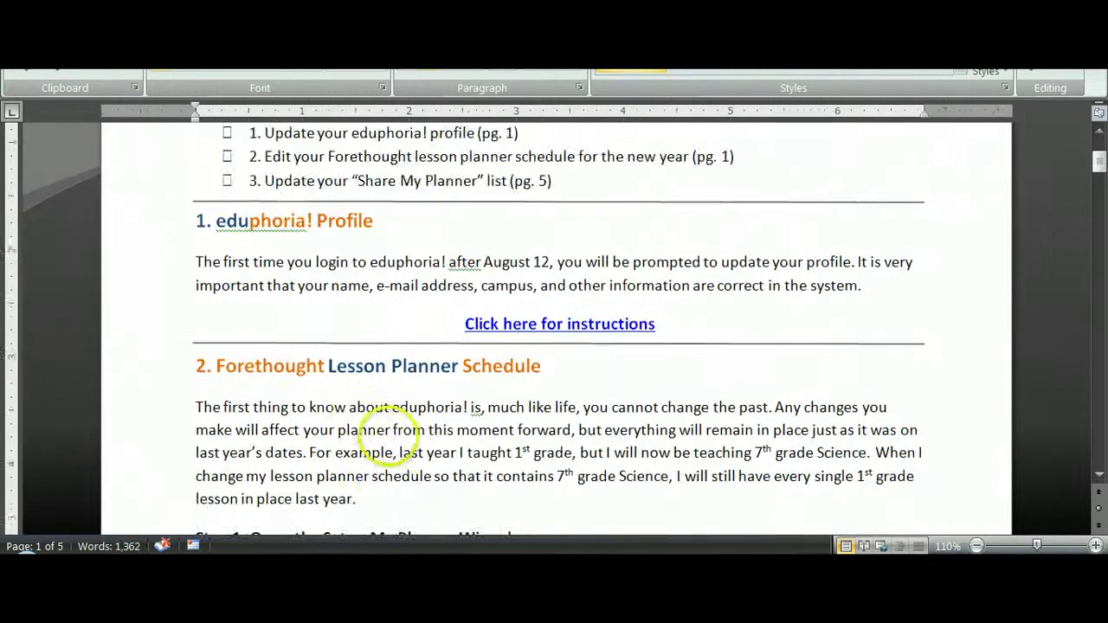
scroll(383, 433, "down", 2)
scroll(490, 403, "down", 1)
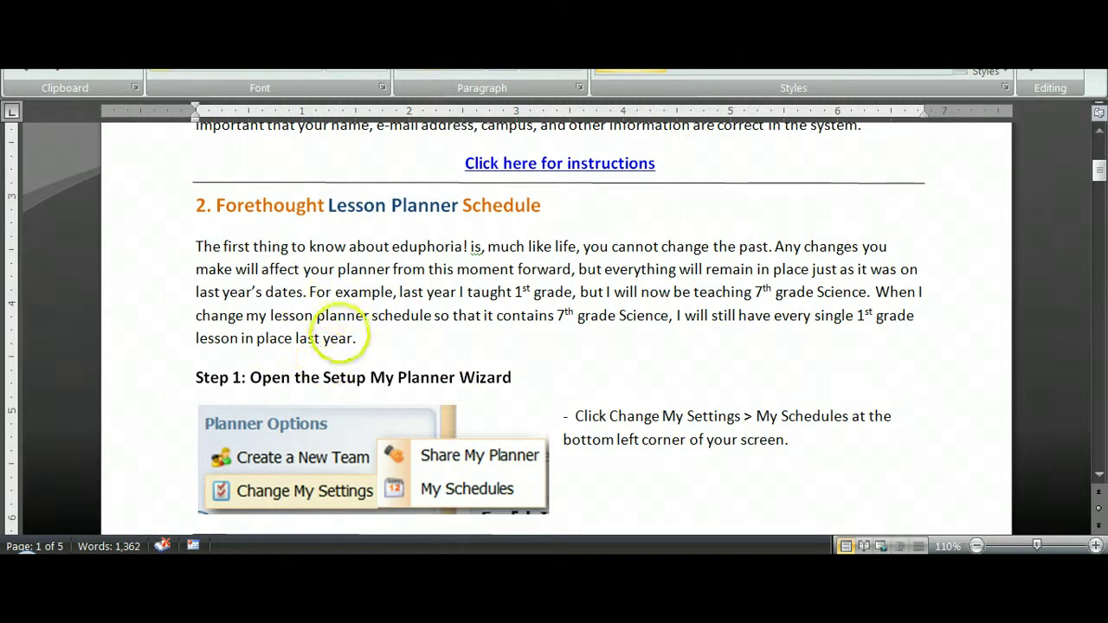
scroll(355, 350, "down", 1)
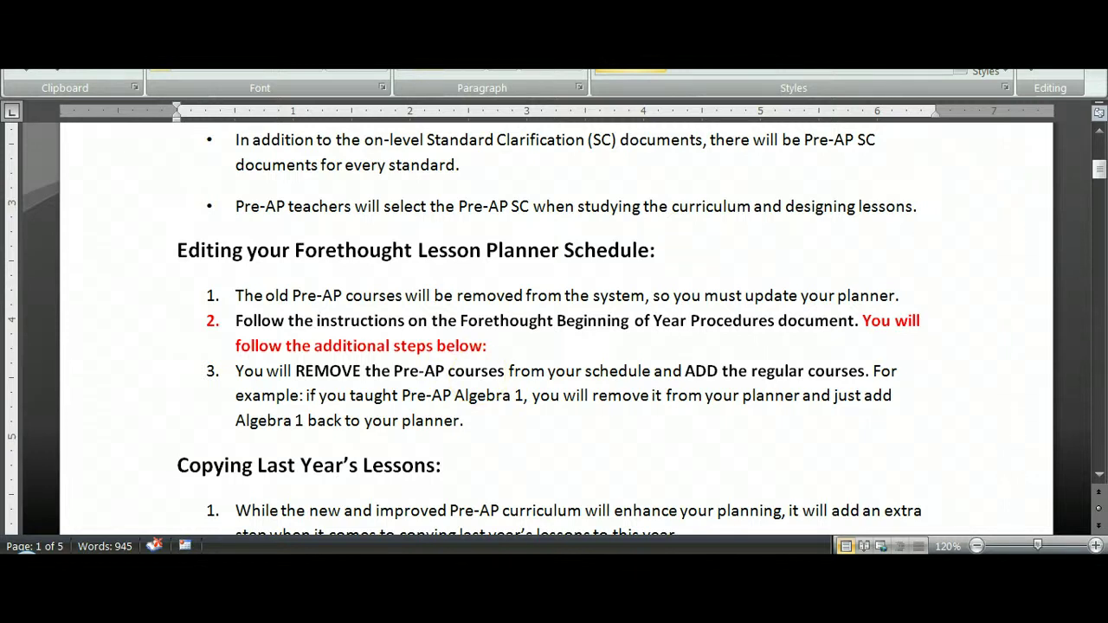
scroll(470, 425, "down", 1)
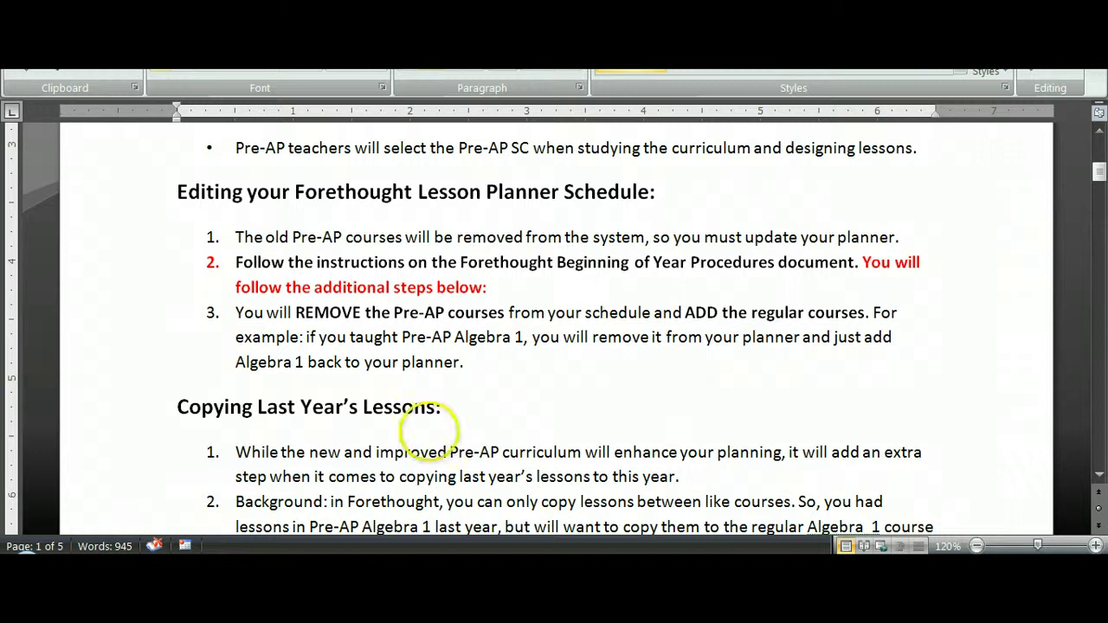
left_click_drag(236, 362, 303, 363)
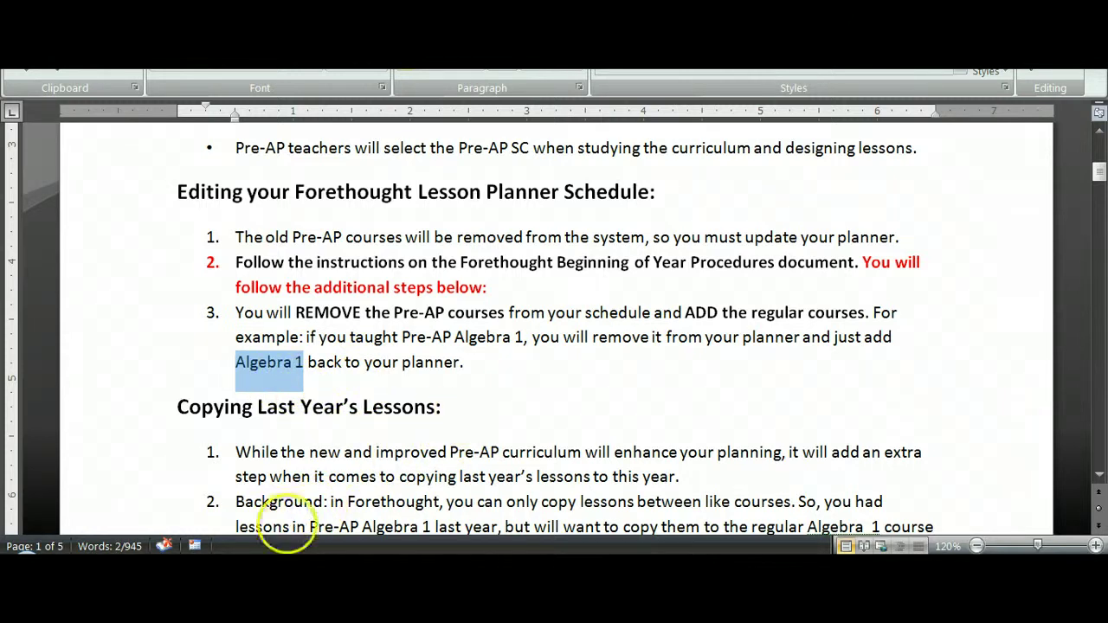
Switch to the Forethought planner in the browser and open the settings for changing its schedules
mouse_move(238, 558)
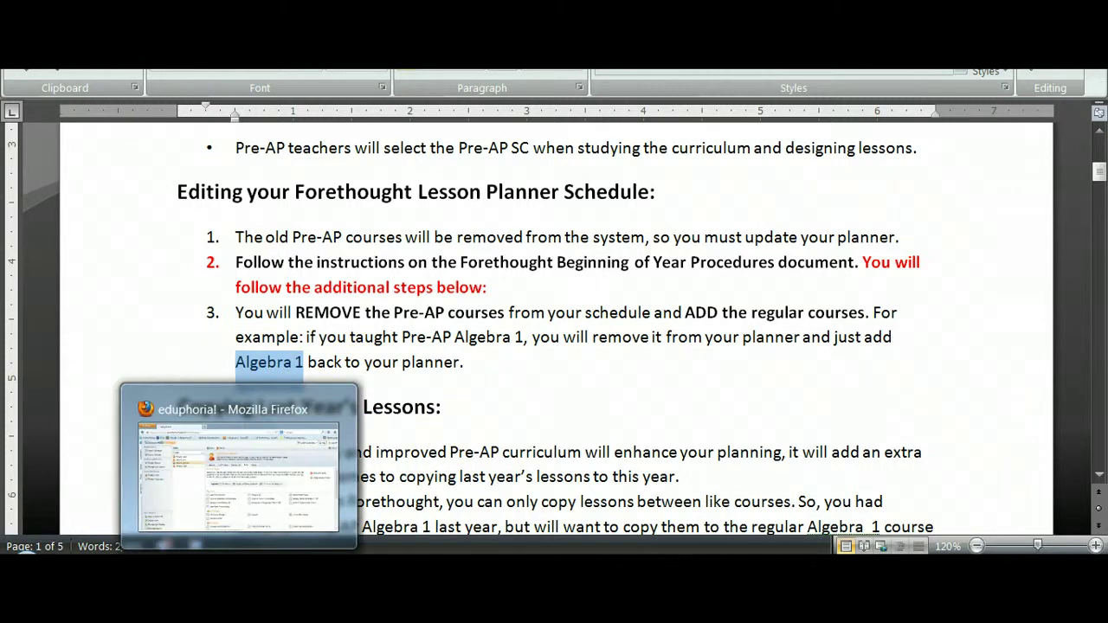
left_click(407, 549)
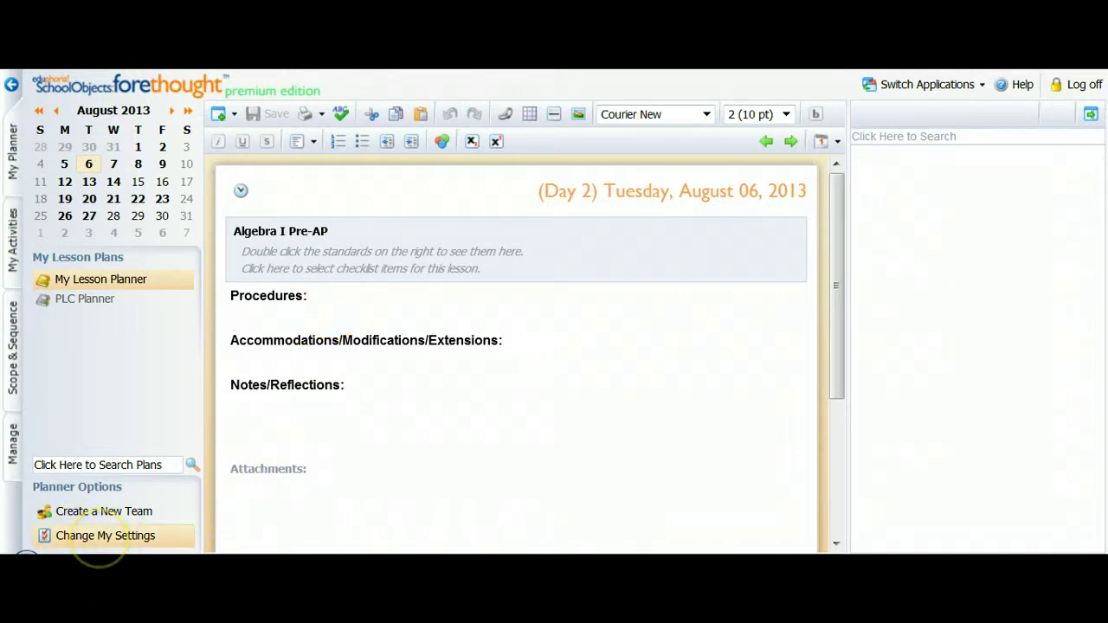
left_click(105, 536)
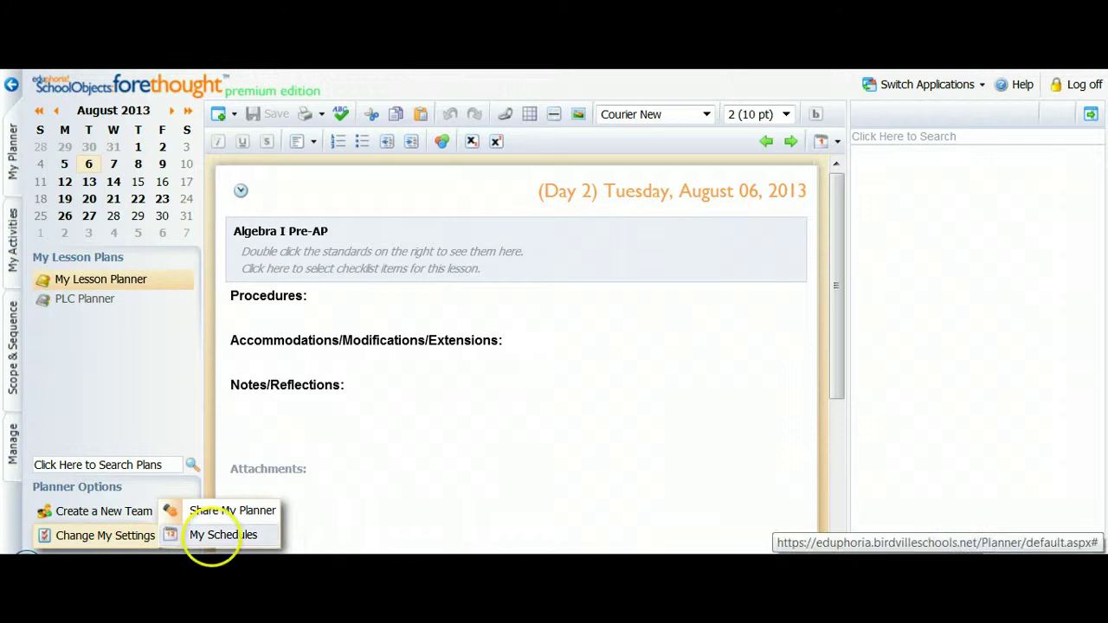
left_click(216, 535)
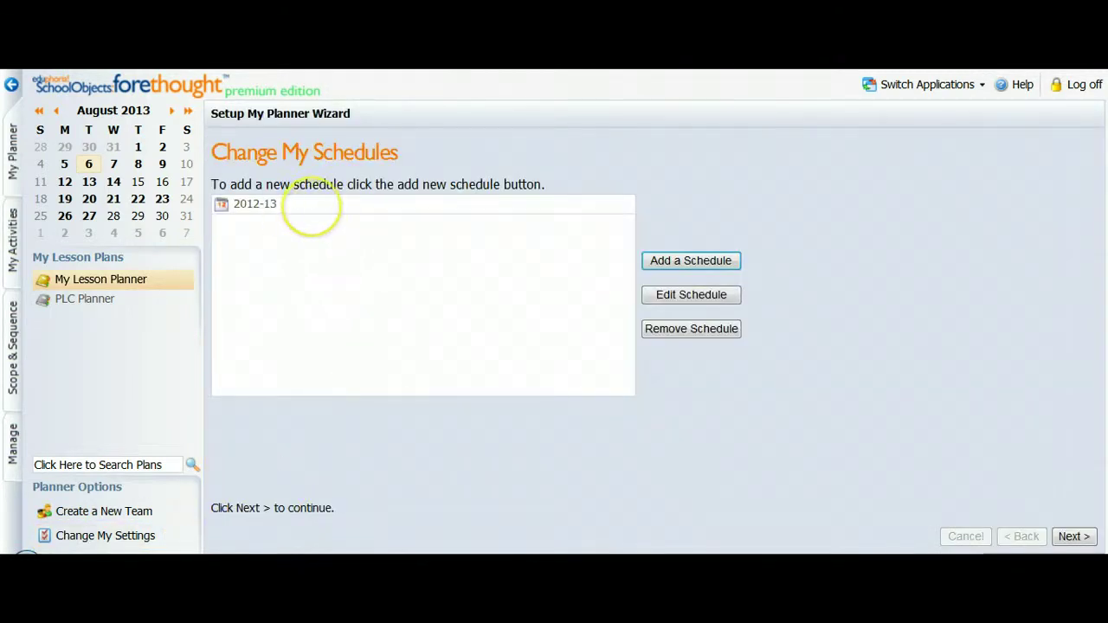
Edit the 2012-13 schedule, rename it as 2013-14, and continue to its entries
left_click(312, 206)
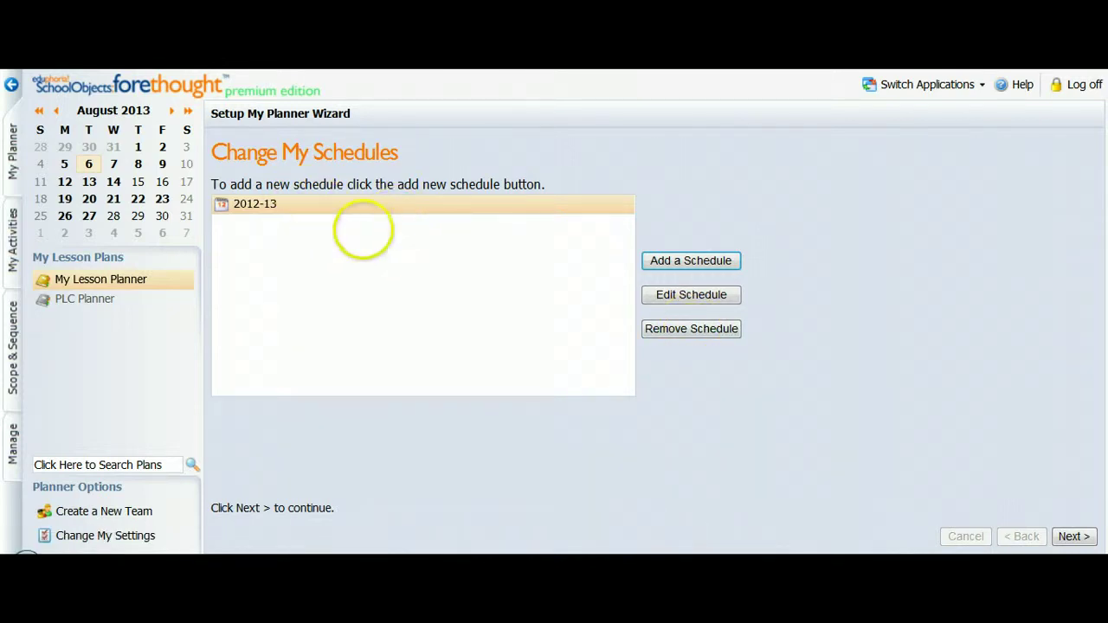
left_click(691, 294)
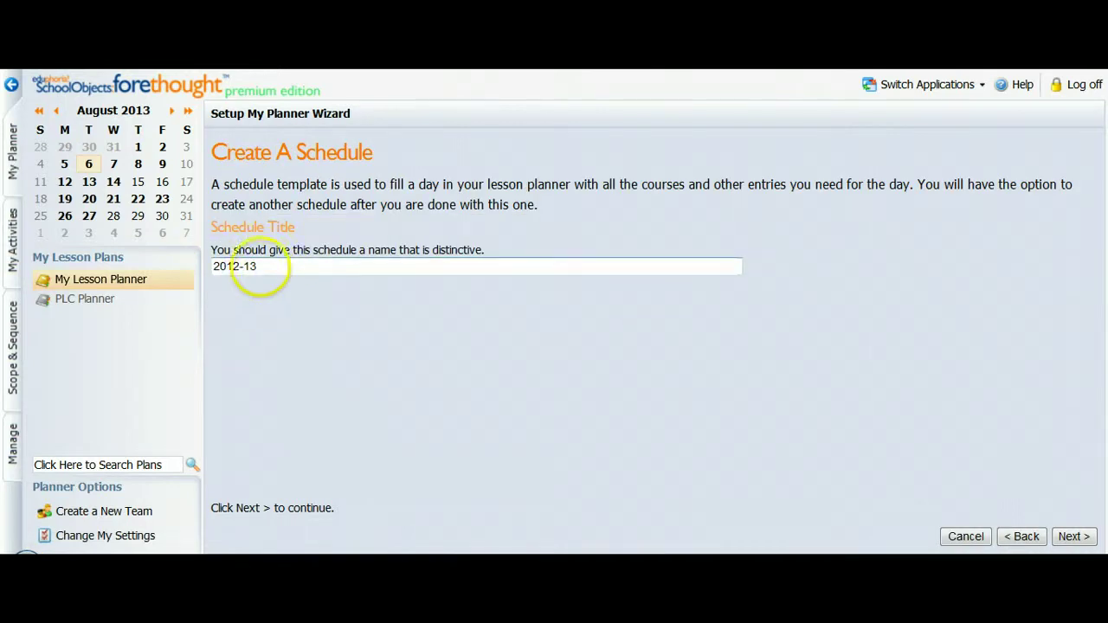
double_click(250, 267)
mouse_move(257, 267)
left_mouse_down()
mouse_move(213, 267)
mouse_move(240, 275)
left_mouse_up()
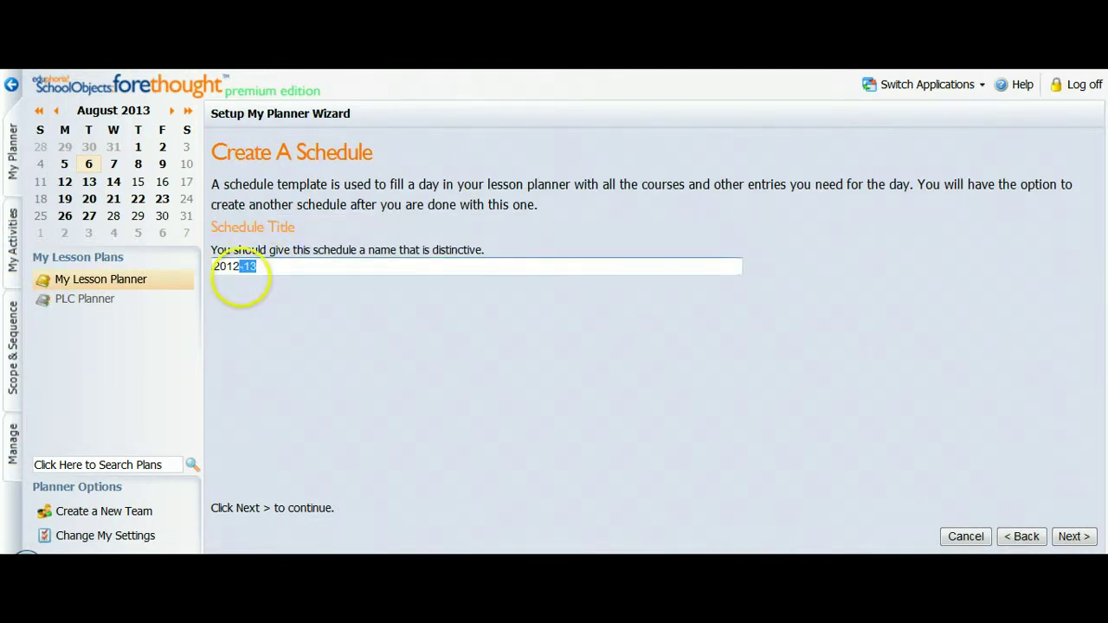
key("BackSpace")
key("BackSpace")
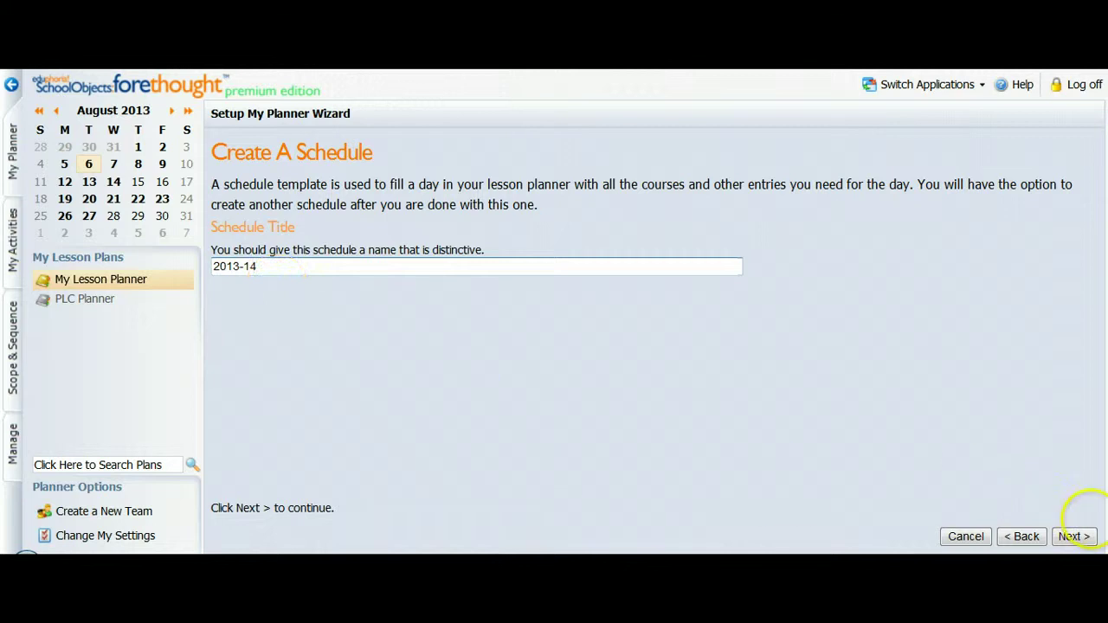
left_click(1073, 537)
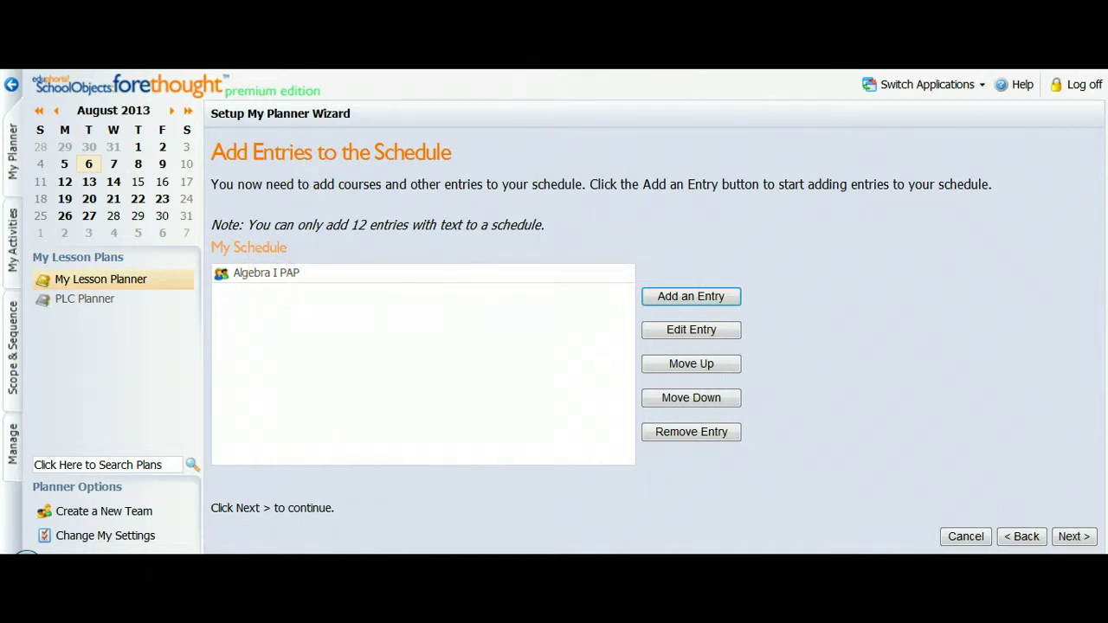
Remove the Algebra I PAP entry and choose the High School Mathematics course Algebra I, with learning standards, as a new entry
left_click(290, 276)
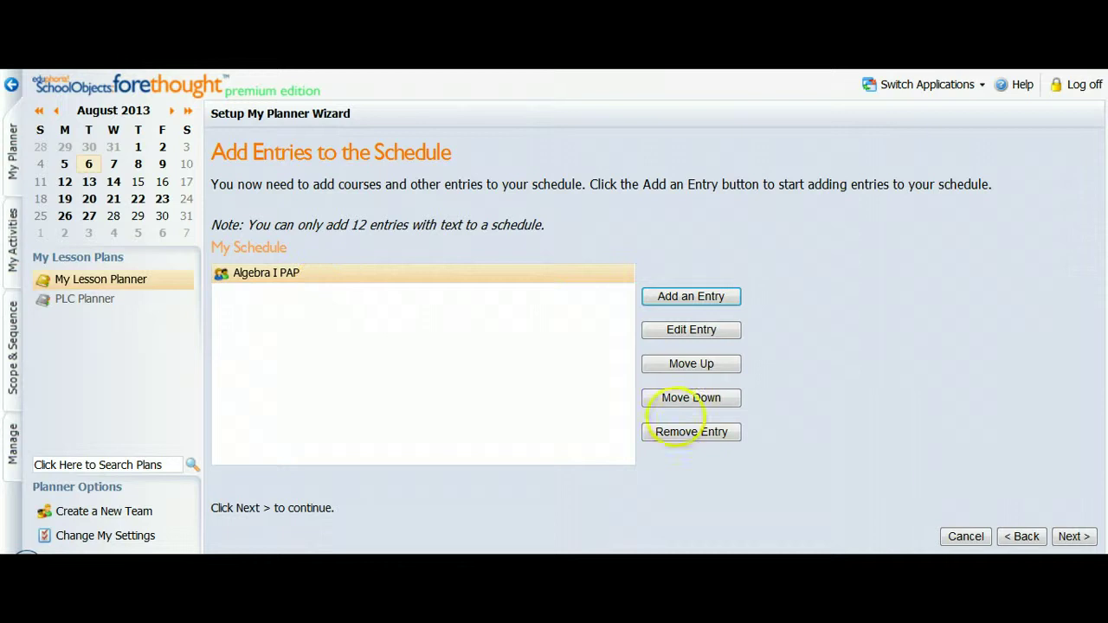
left_click(697, 432)
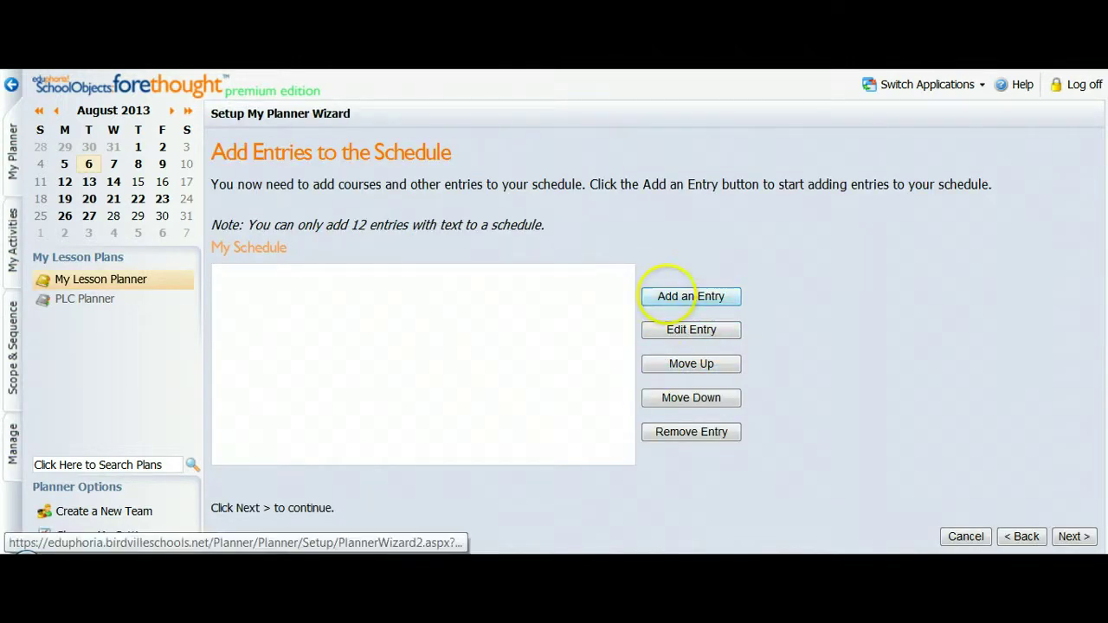
left_click(691, 296)
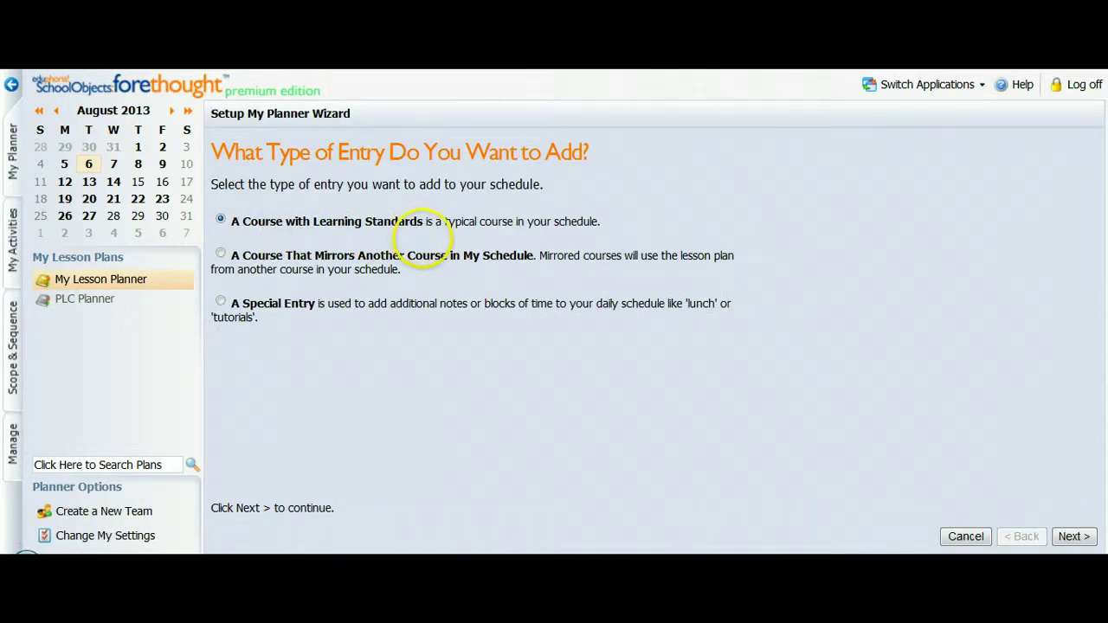
left_click(1074, 537)
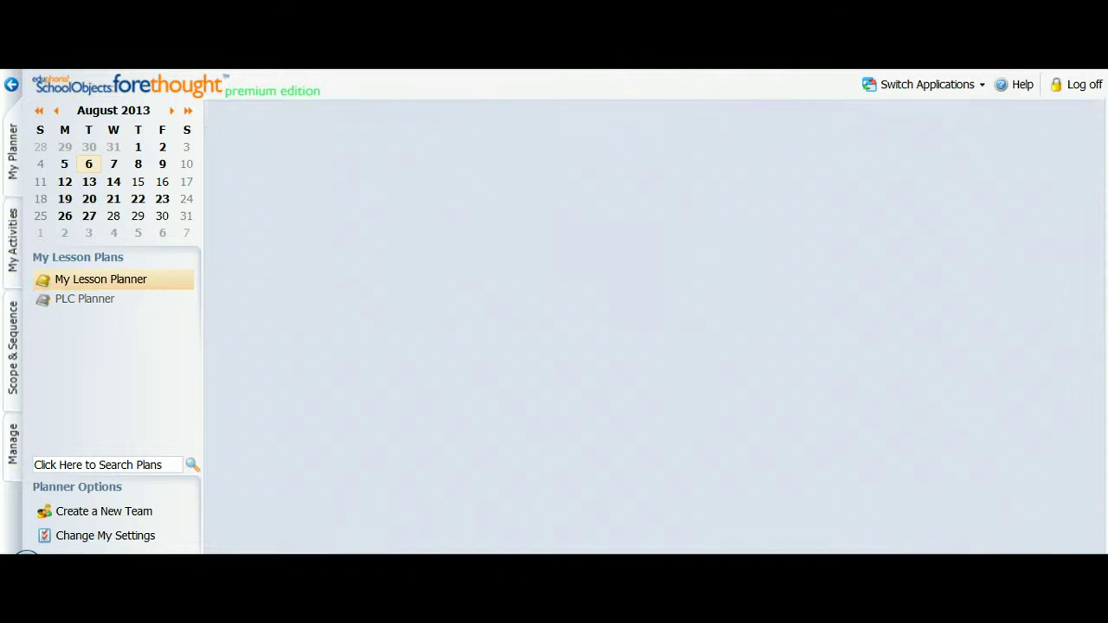
left_click(219, 256)
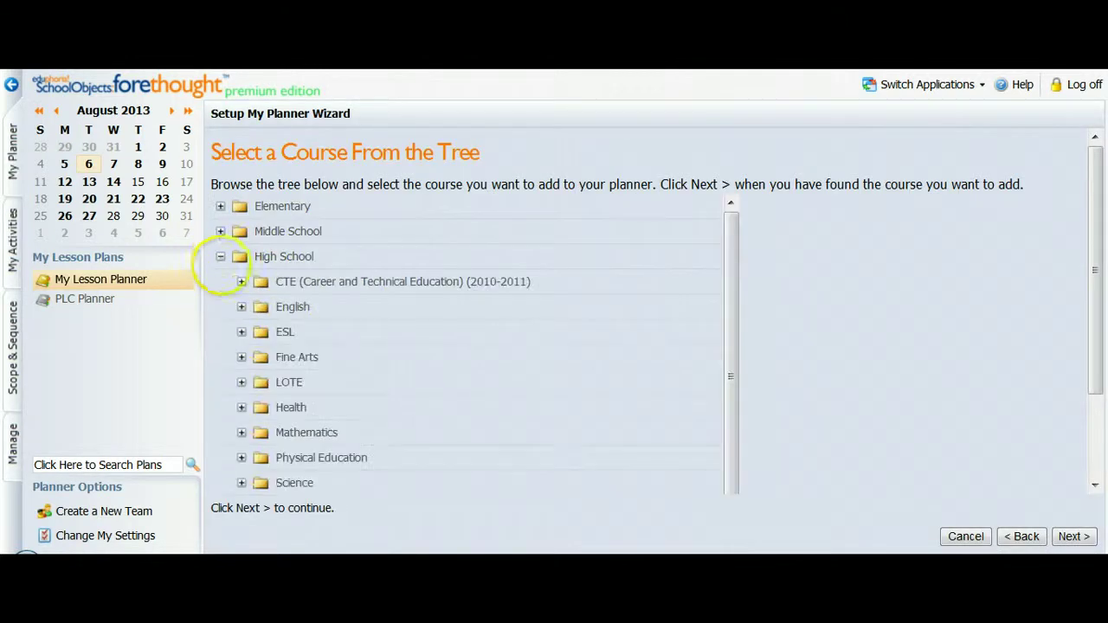
left_click(241, 432)
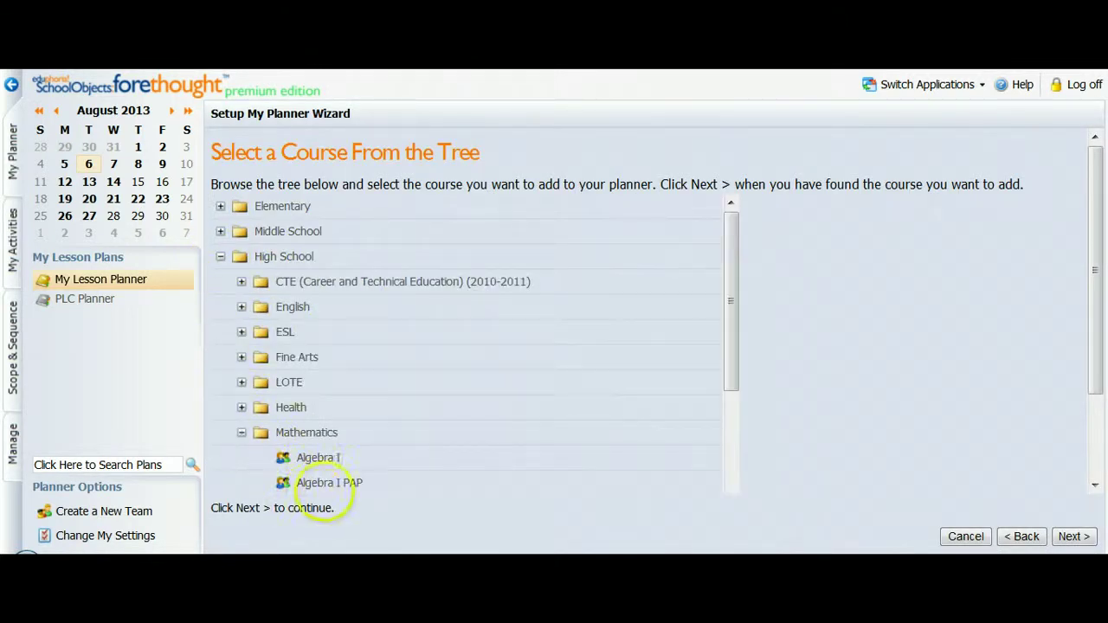
left_click(338, 458)
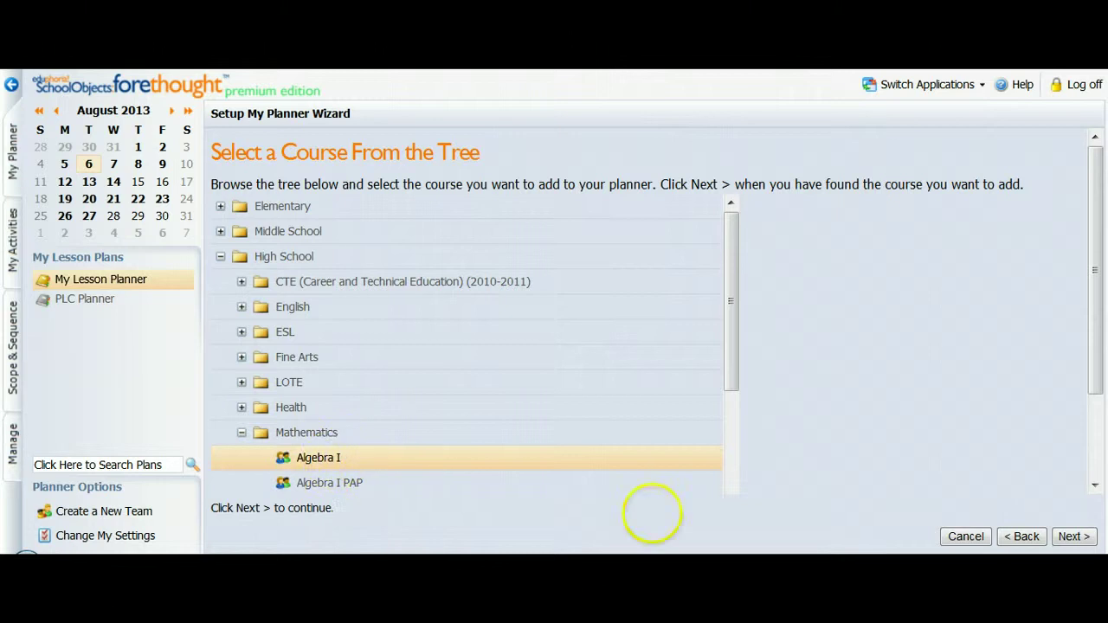
left_click(1074, 537)
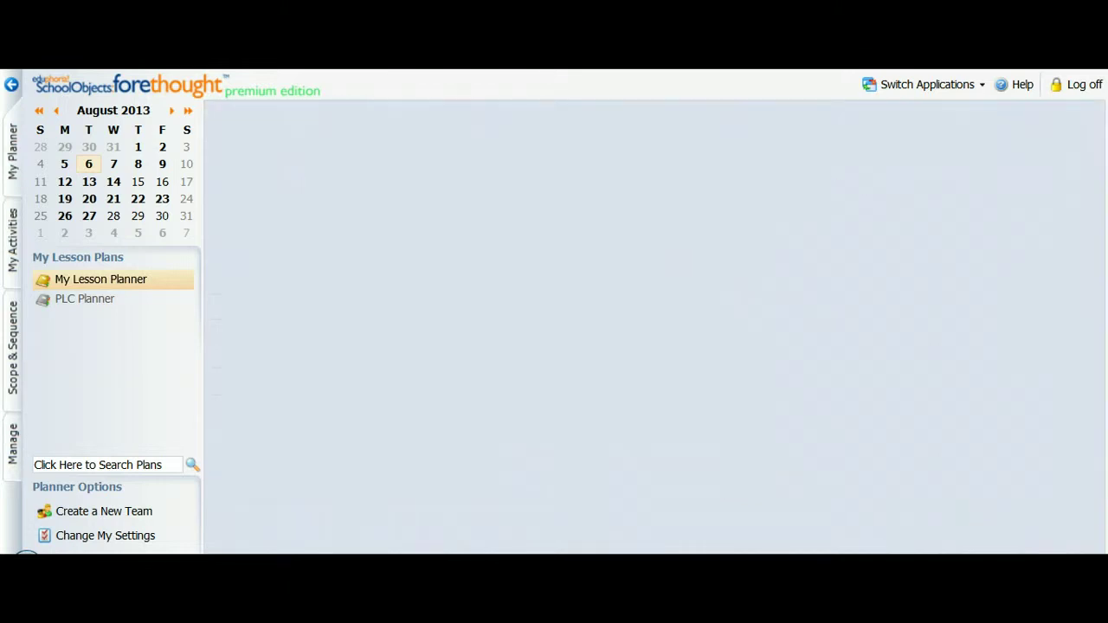
Title the new course entry "Algebra 1" and add it to the schedule
left_click(265, 232)
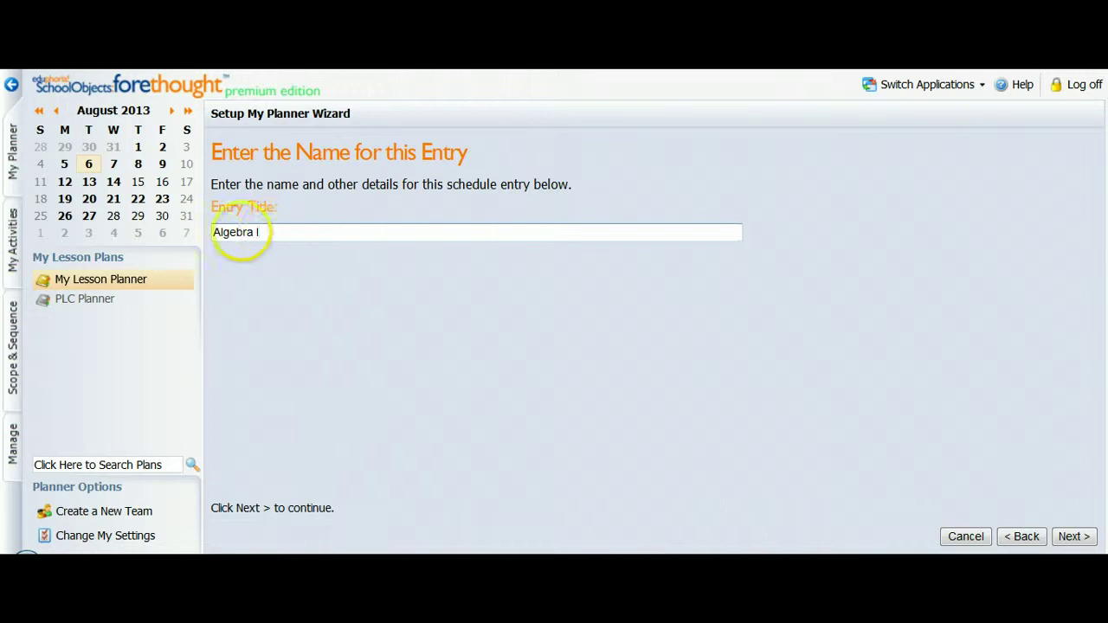
key("ctrl+a")
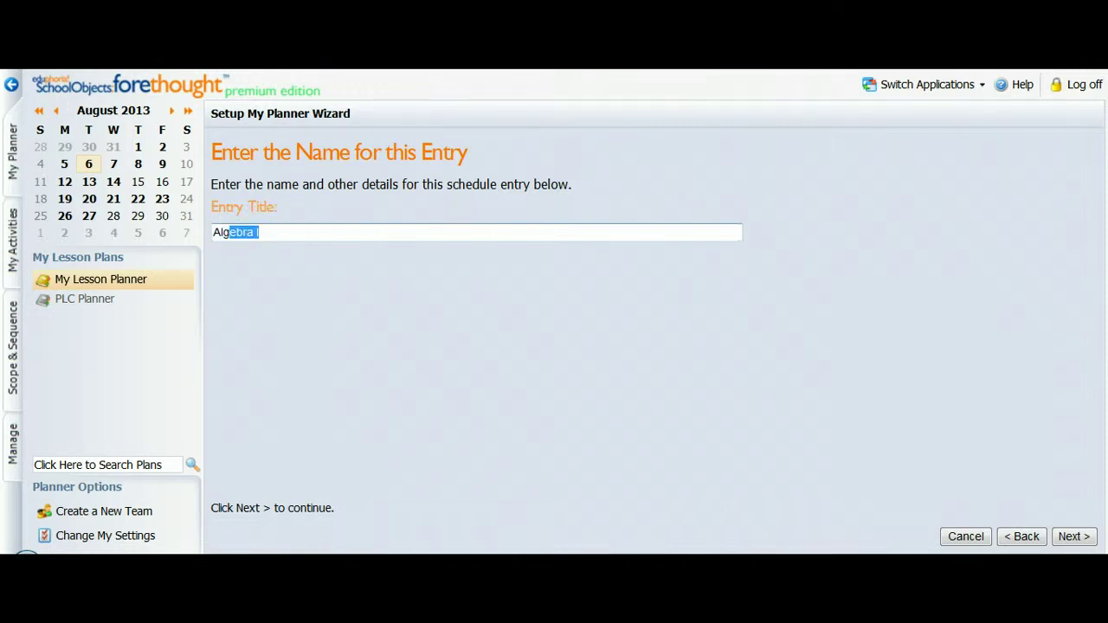
type("PreAP")
key("ctrl+a")
key("BackSpace")
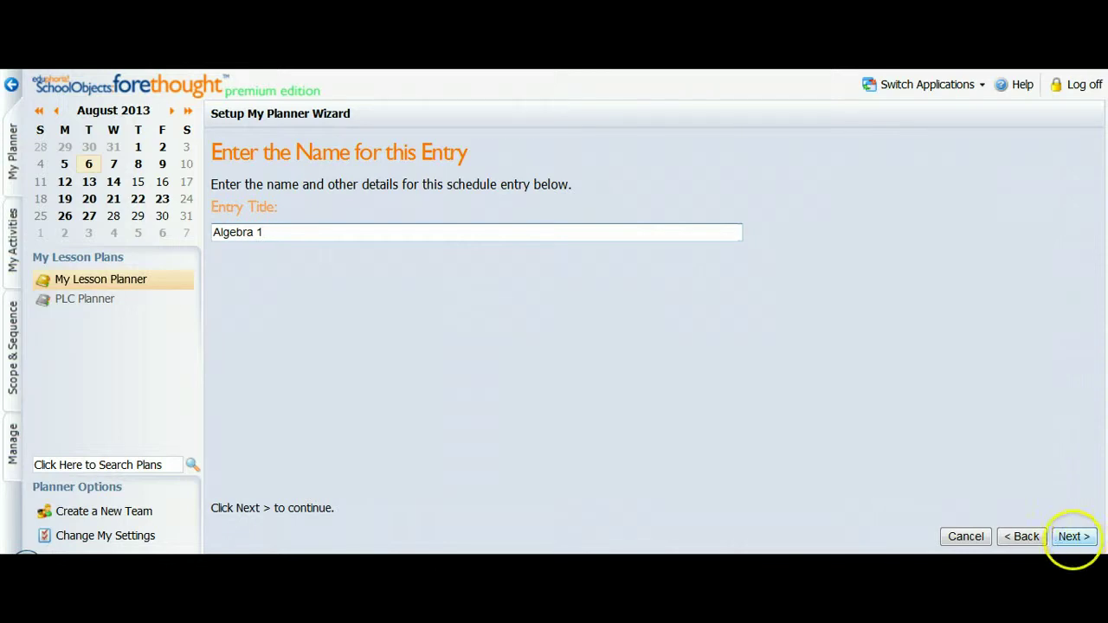
left_click(1076, 537)
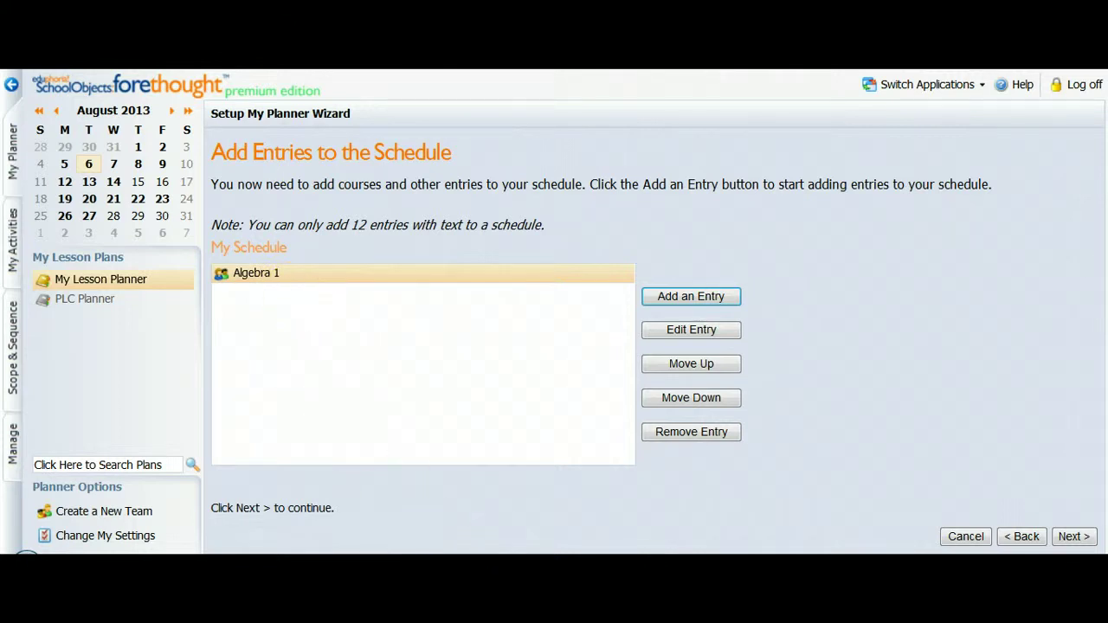
Accept the schedule entries, finish the planner setup wizard and return to the lesson planner
left_click(1074, 536)
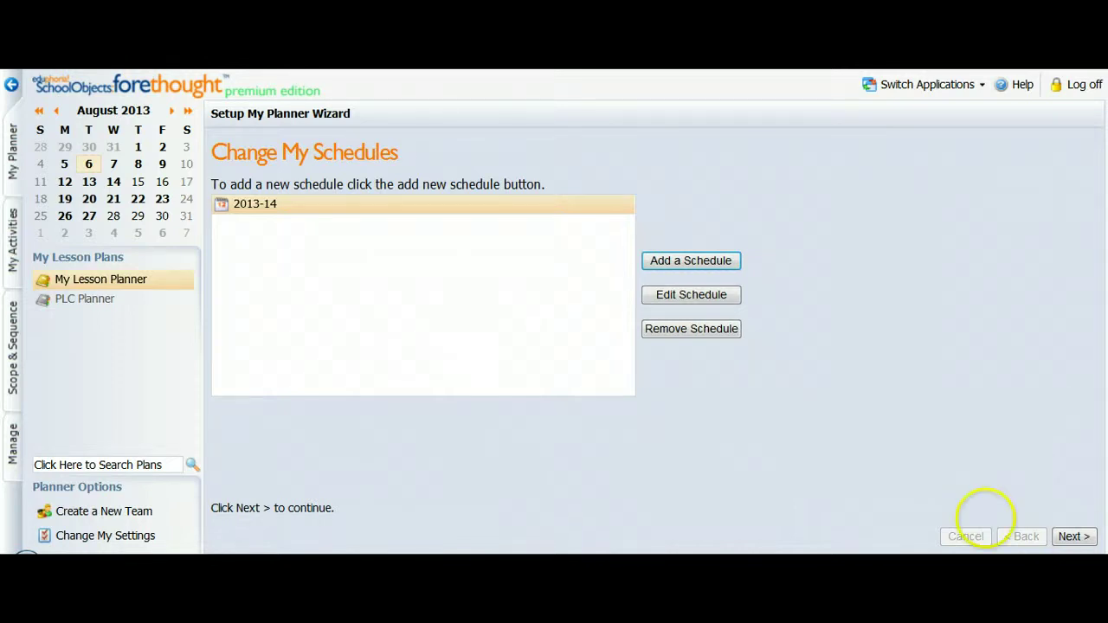
left_click(1074, 537)
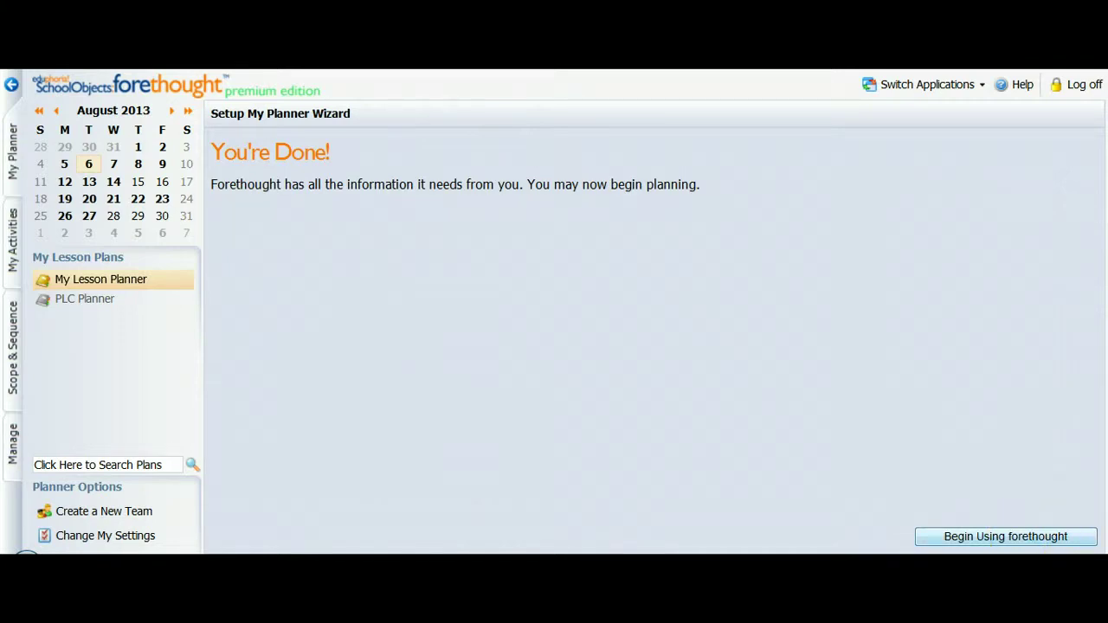
left_click(1005, 537)
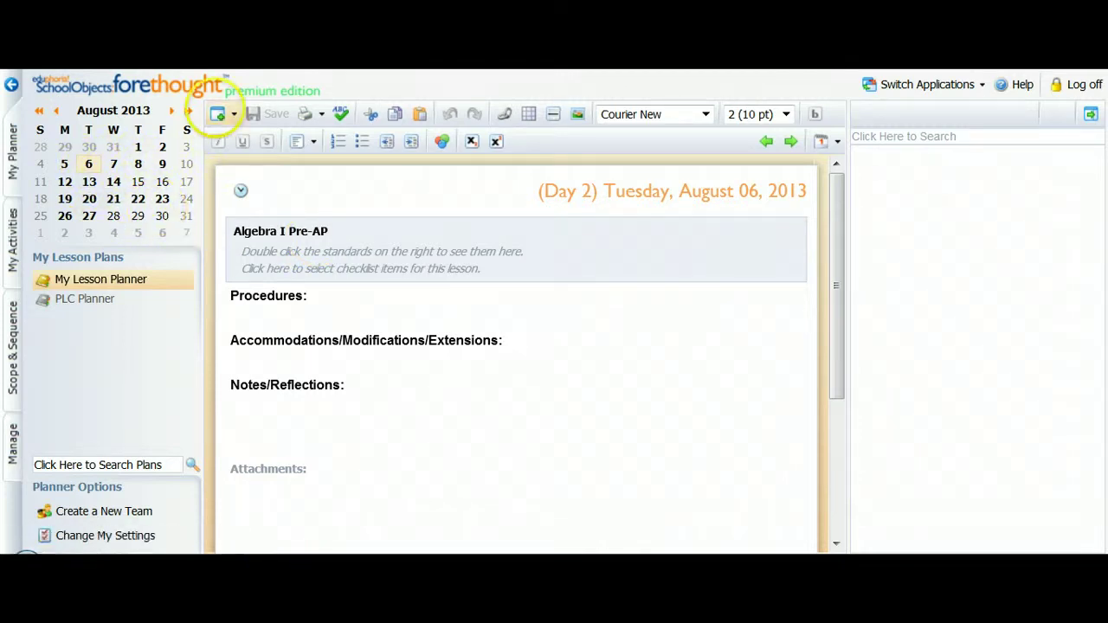
Delete the plans for August 6, 2013, replacing them with the current schedule, and repeat the deletion once
left_click(219, 116)
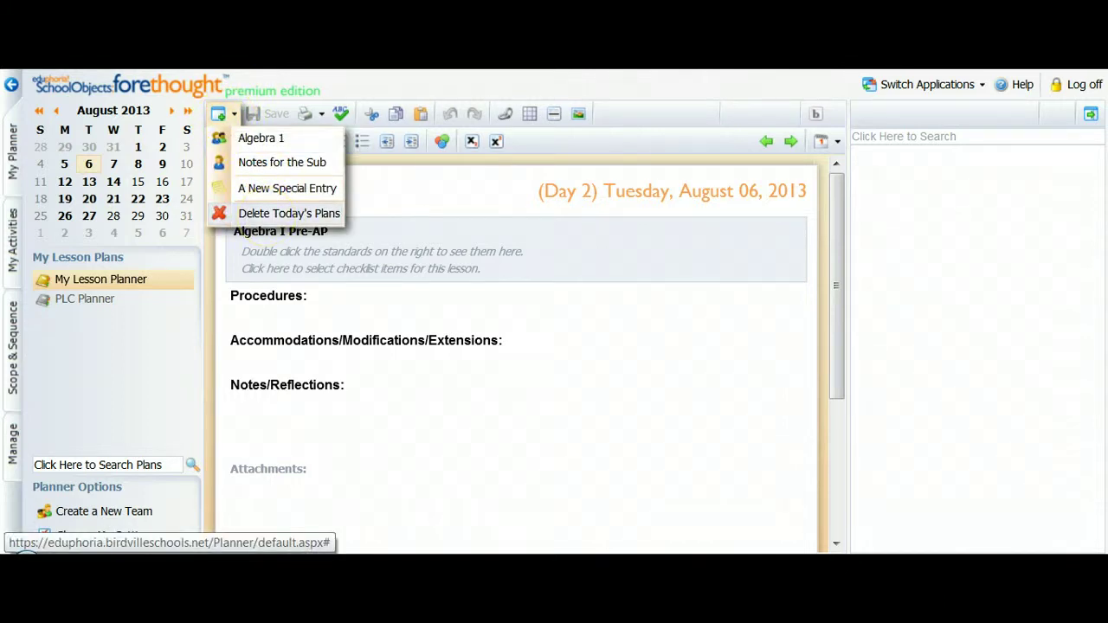
left_click(288, 213)
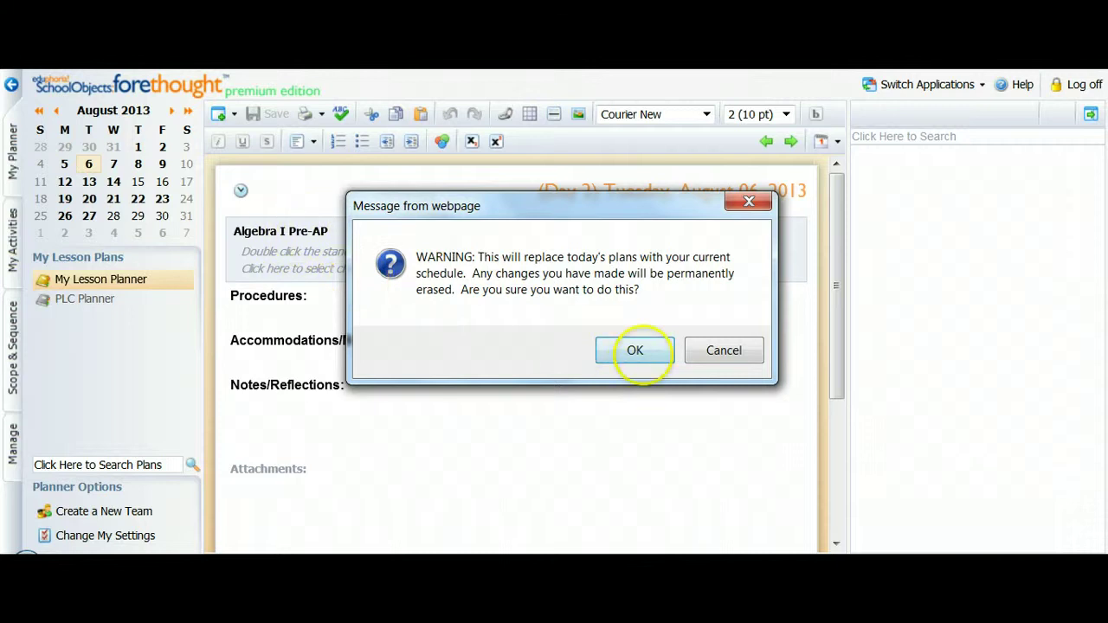
left_click(635, 349)
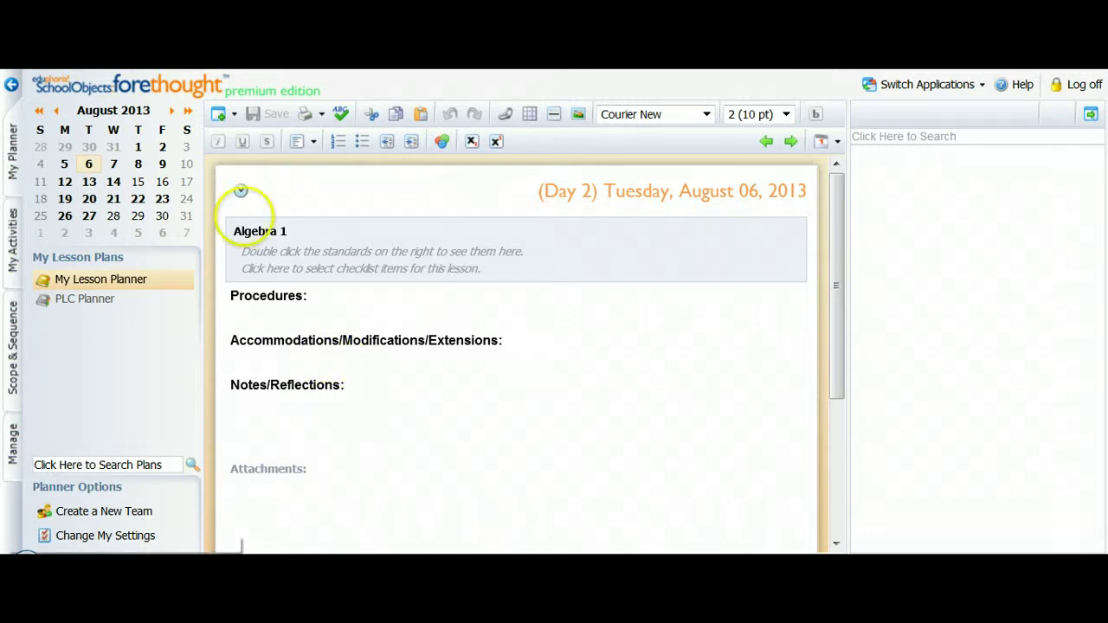
left_click(220, 115)
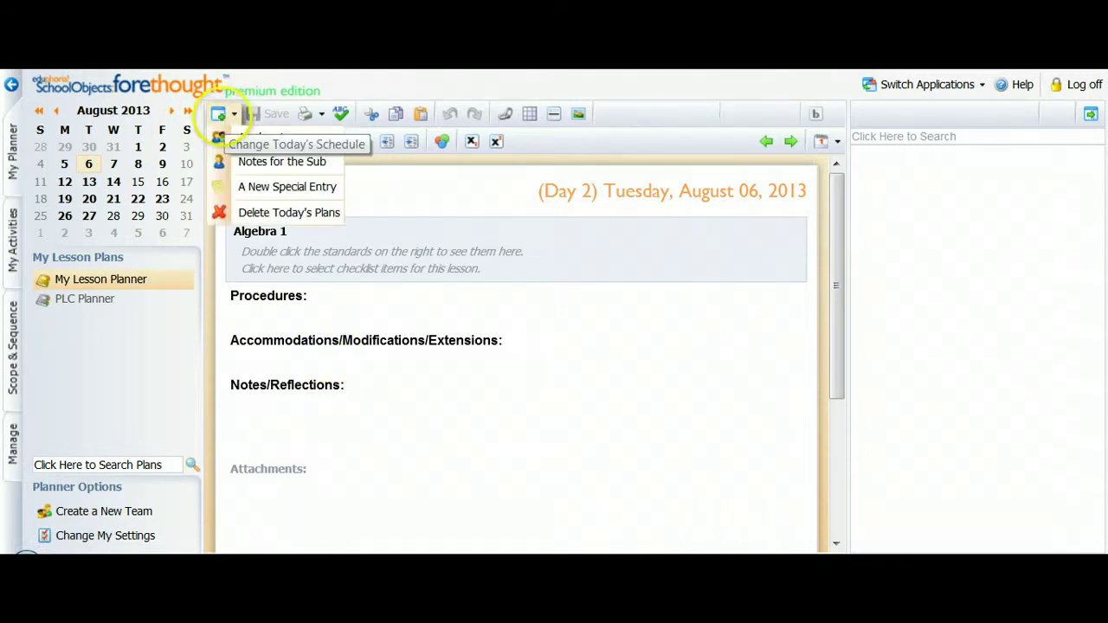
left_click(270, 216)
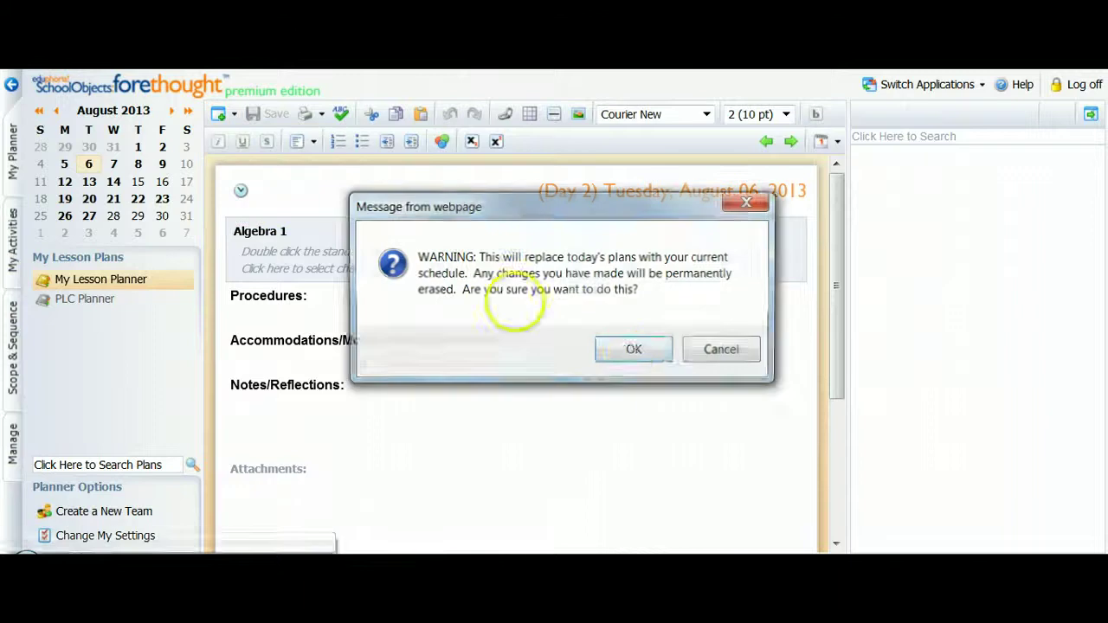
left_click(635, 349)
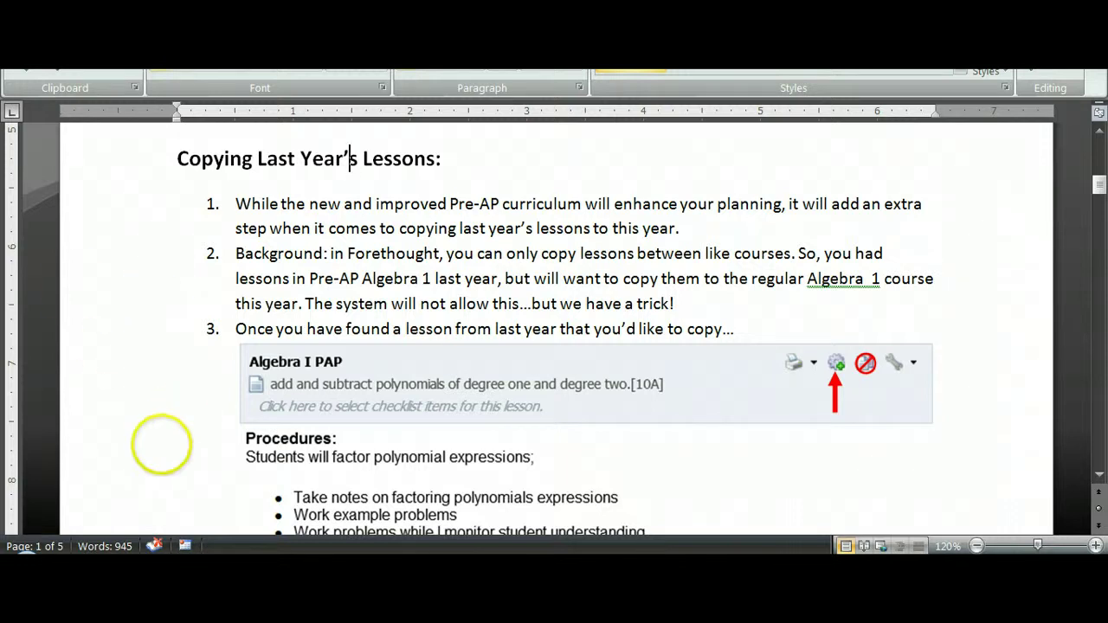
Move the prohibition sign off the copy icon in the guide's Algebra I PAP picture and place it back over the icon
scroll(155, 467, "down", 1)
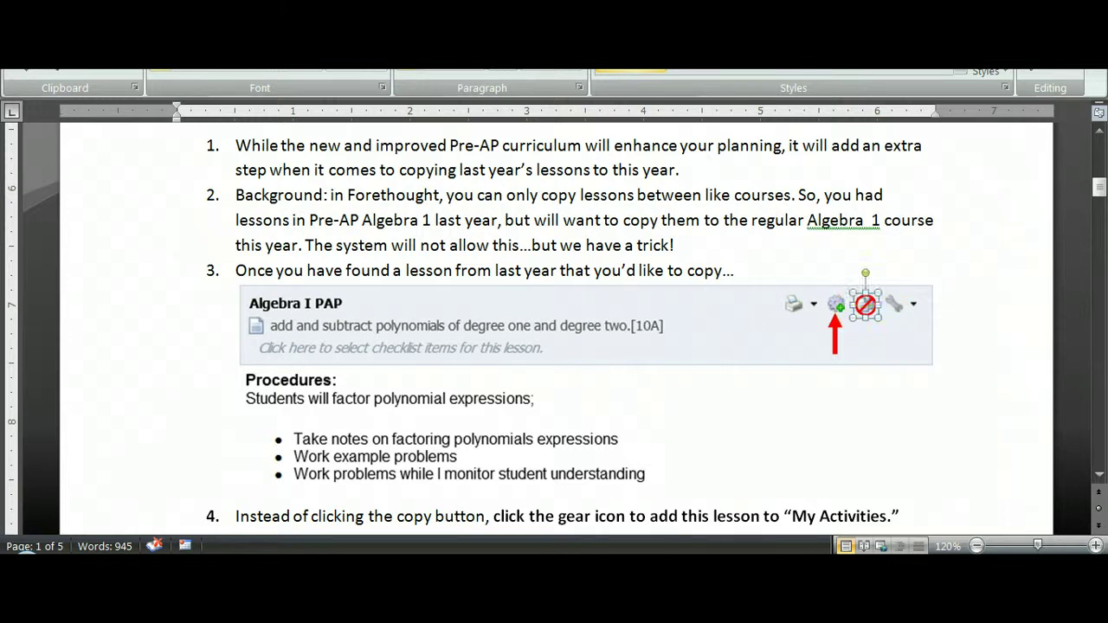
left_click_drag(866, 305, 870, 334)
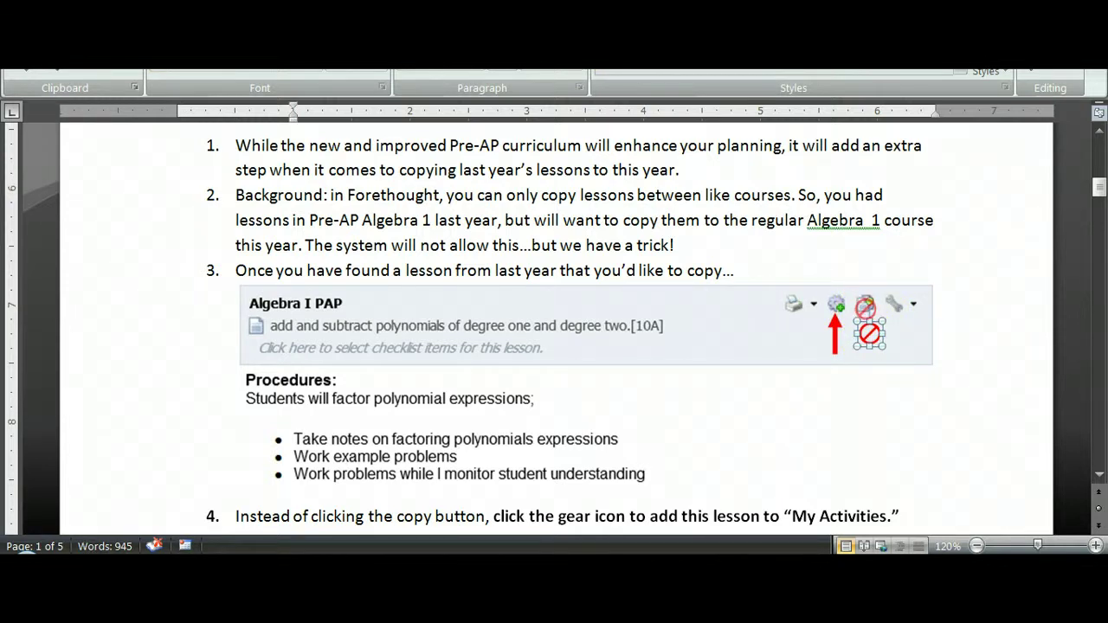
left_click_drag(870, 334, 864, 305)
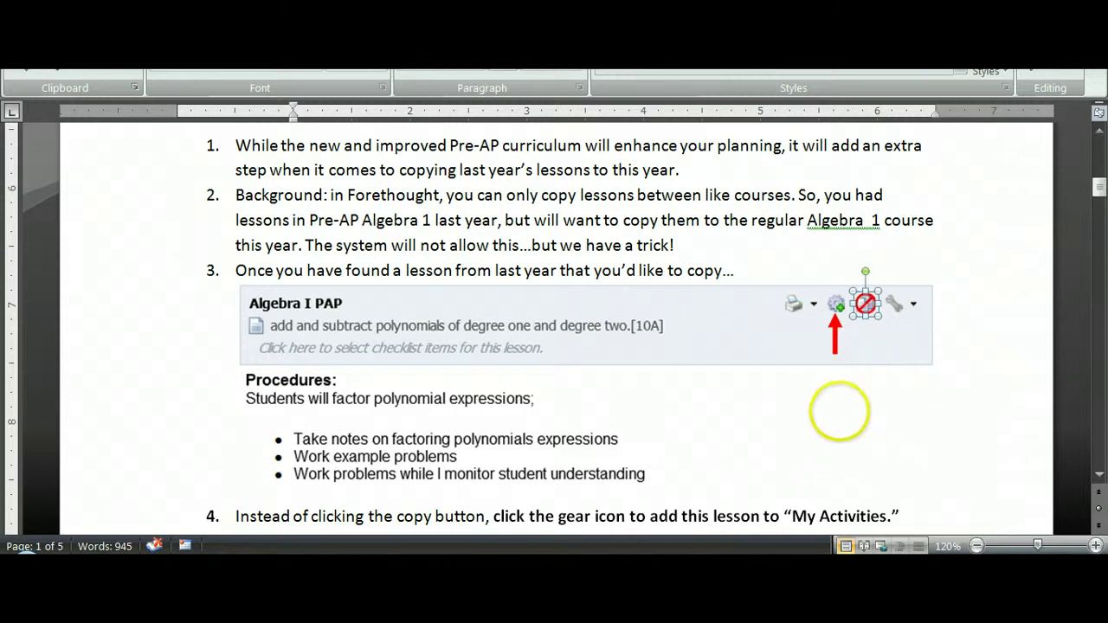
left_click(891, 379)
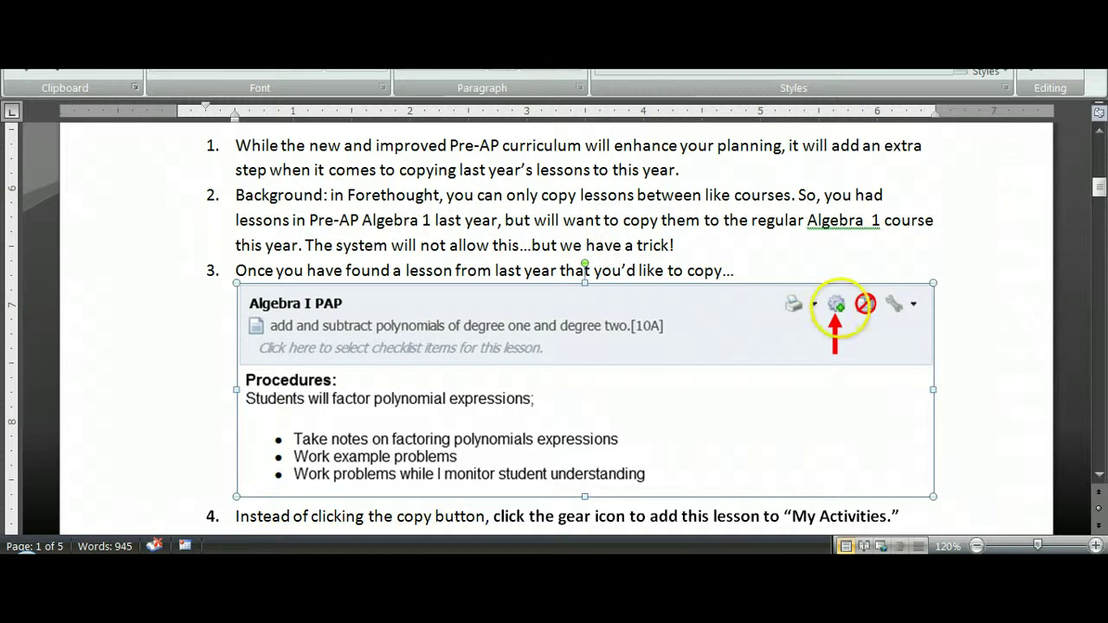
Read guide steps 4 to 6, switch to Forethought and open the Factoring Polynomials activity from My Activities
scroll(926, 452, "down", 1)
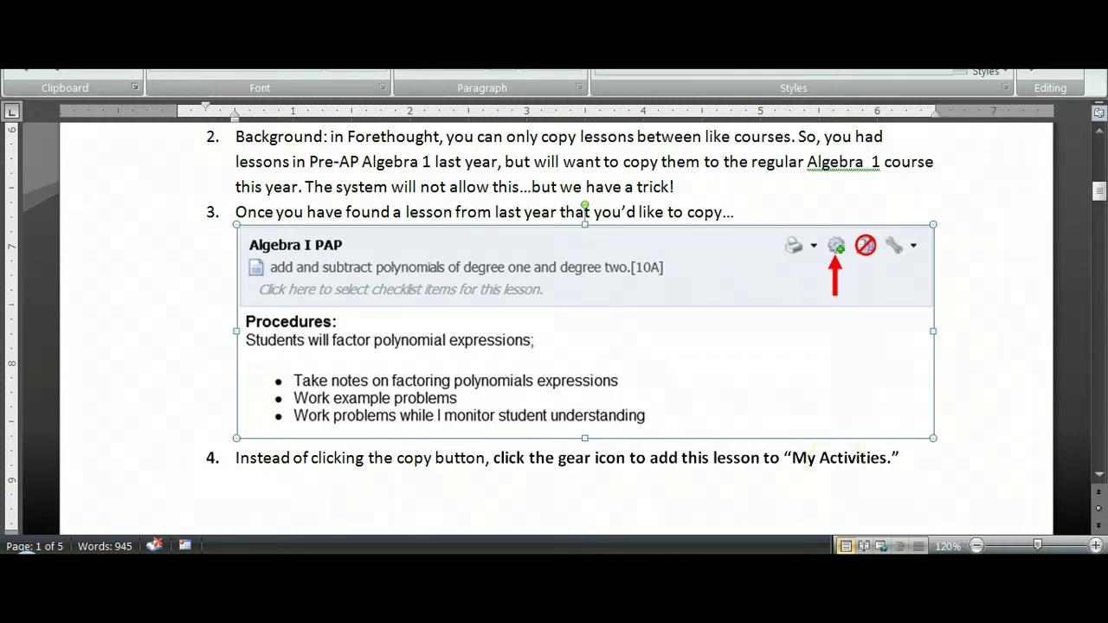
scroll(554, 329, "down", 10)
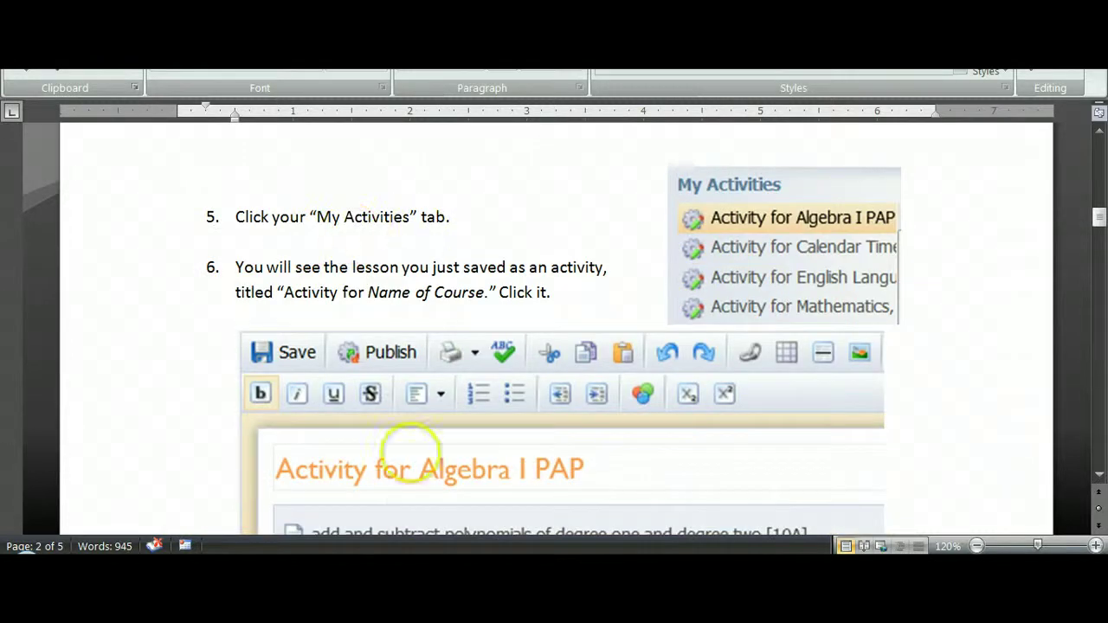
left_click(391, 494)
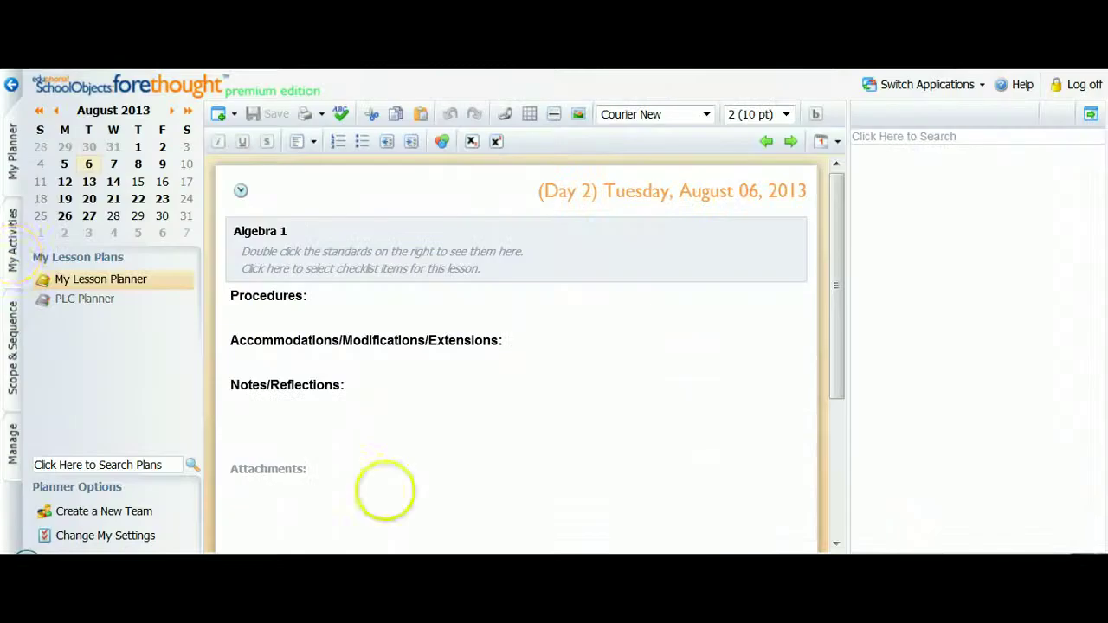
left_click(12, 240)
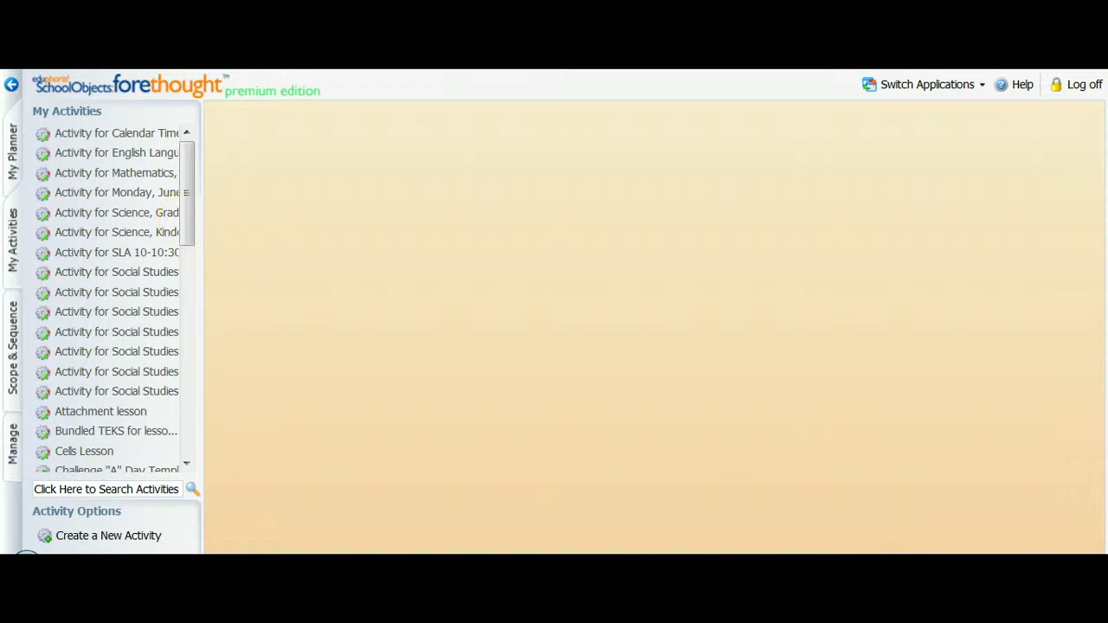
left_click_drag(186, 193, 186, 235)
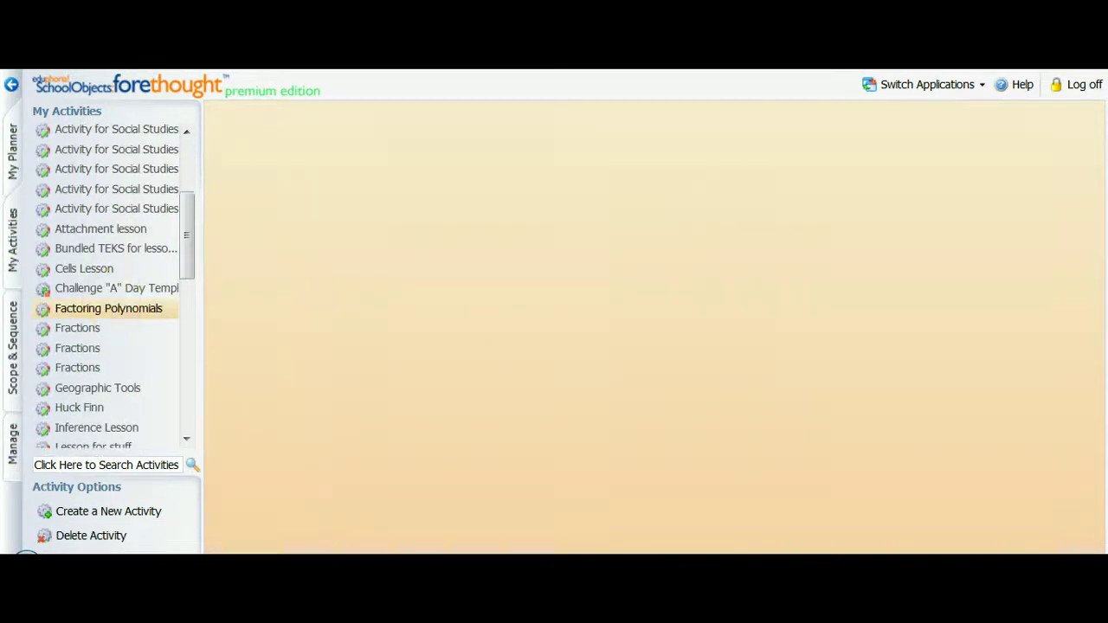
left_click(130, 307)
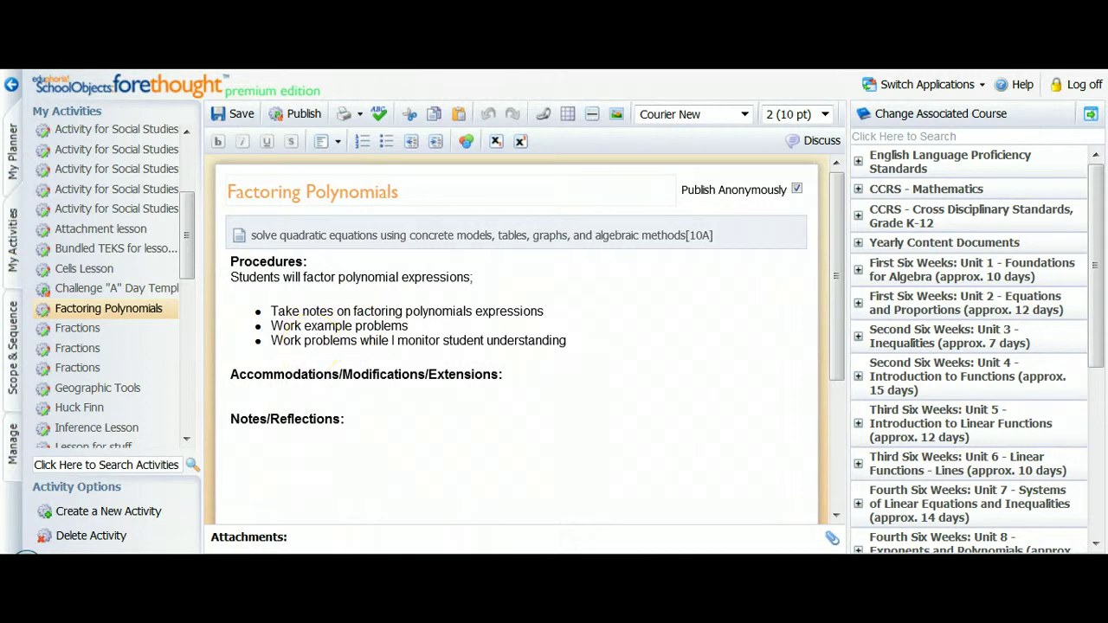
Switch to the PreAP2013.docx guide in Word and examine the example activity pictured under step 6
mouse_move(337, 545)
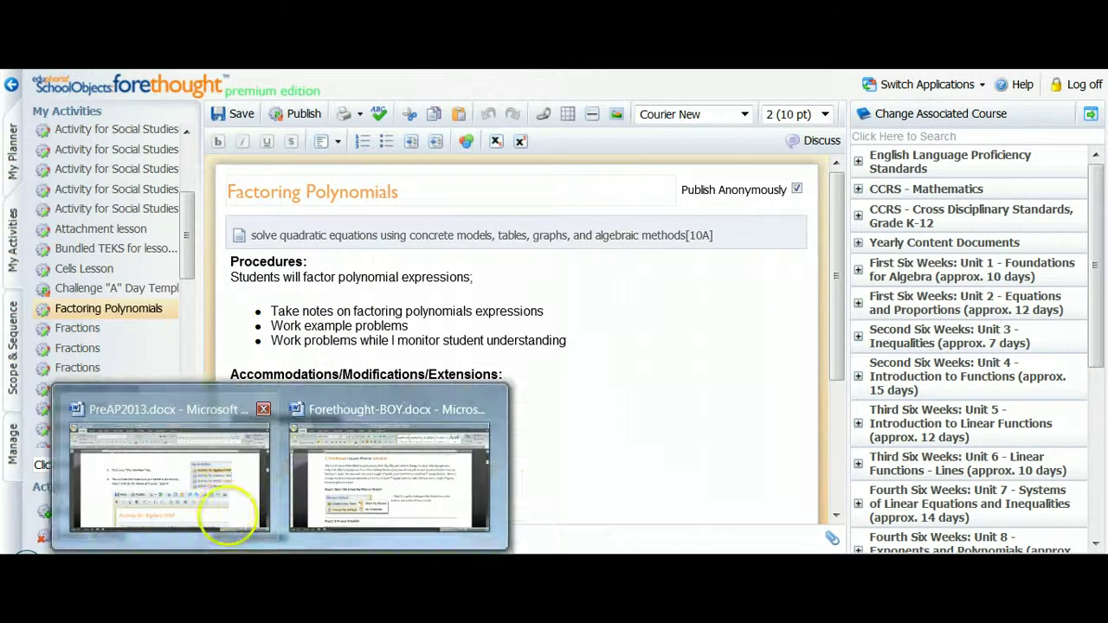
mouse_move(225, 511)
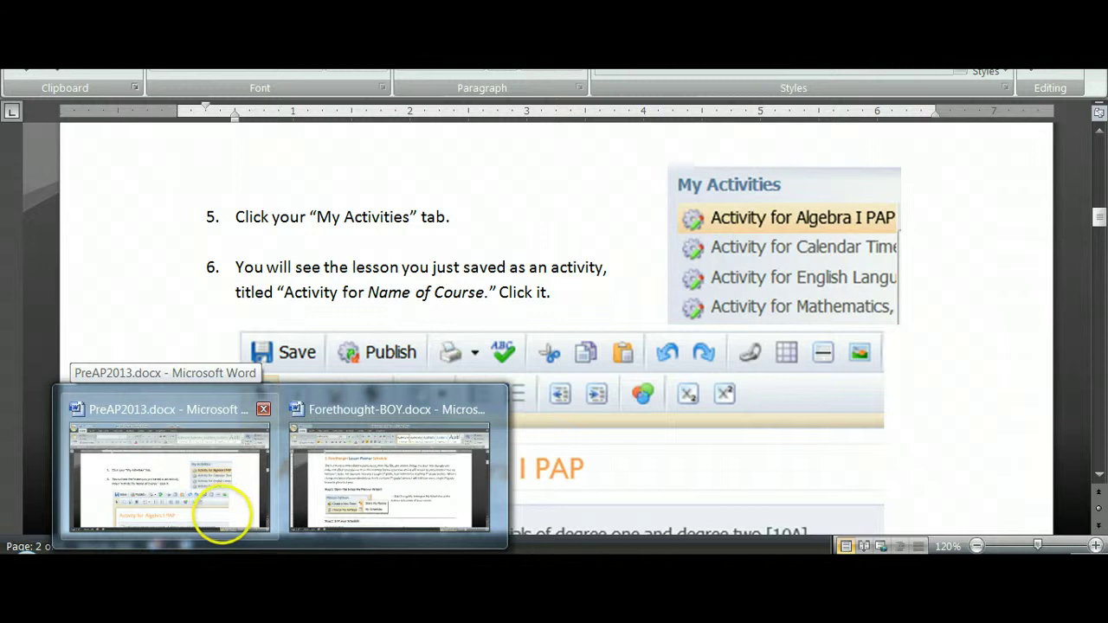
left_click(224, 515)
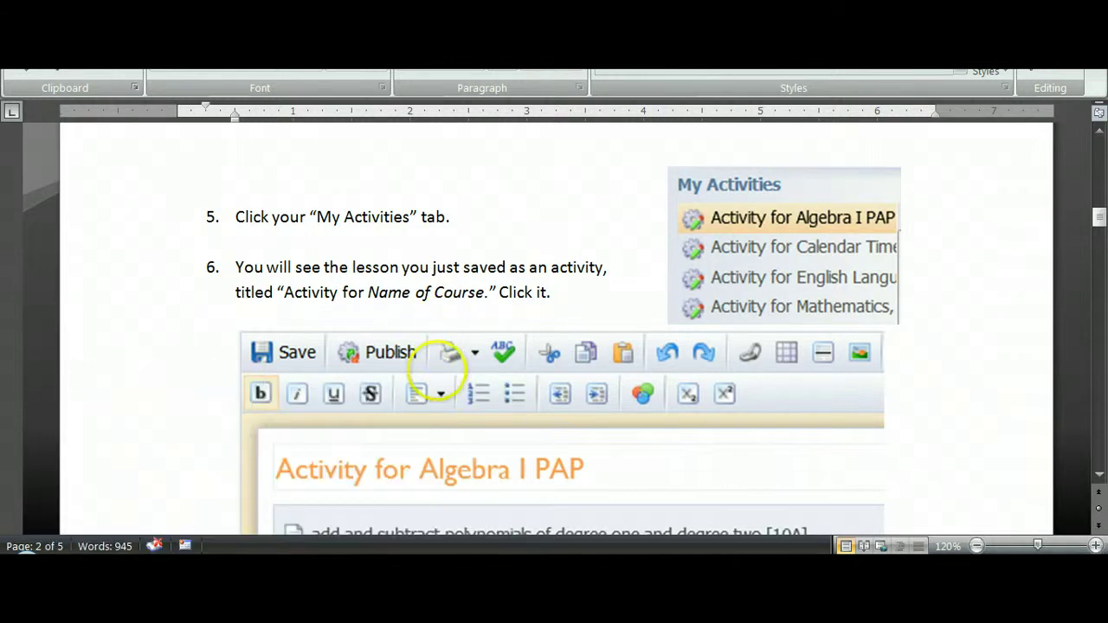
scroll(441, 347, "down", 3)
scroll(437, 377, "down", 2)
scroll(421, 408, "down", 2)
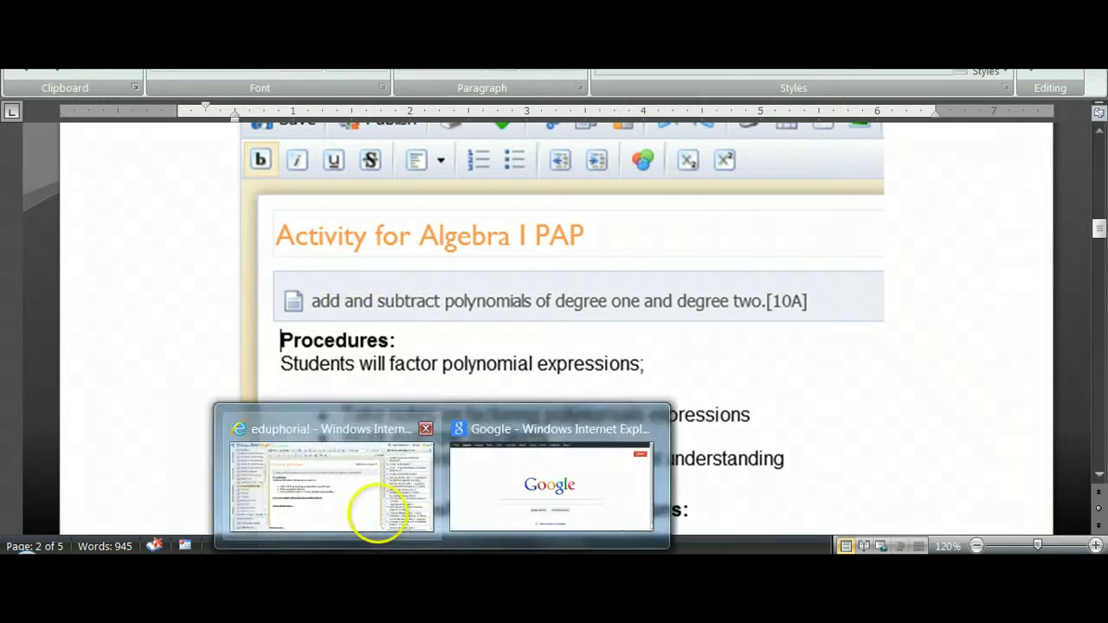
Check the Factoring Polynomials activity in Forethought, return to the Word guide and read steps 7 to 10 on renaming and filing activities
left_click(366, 507)
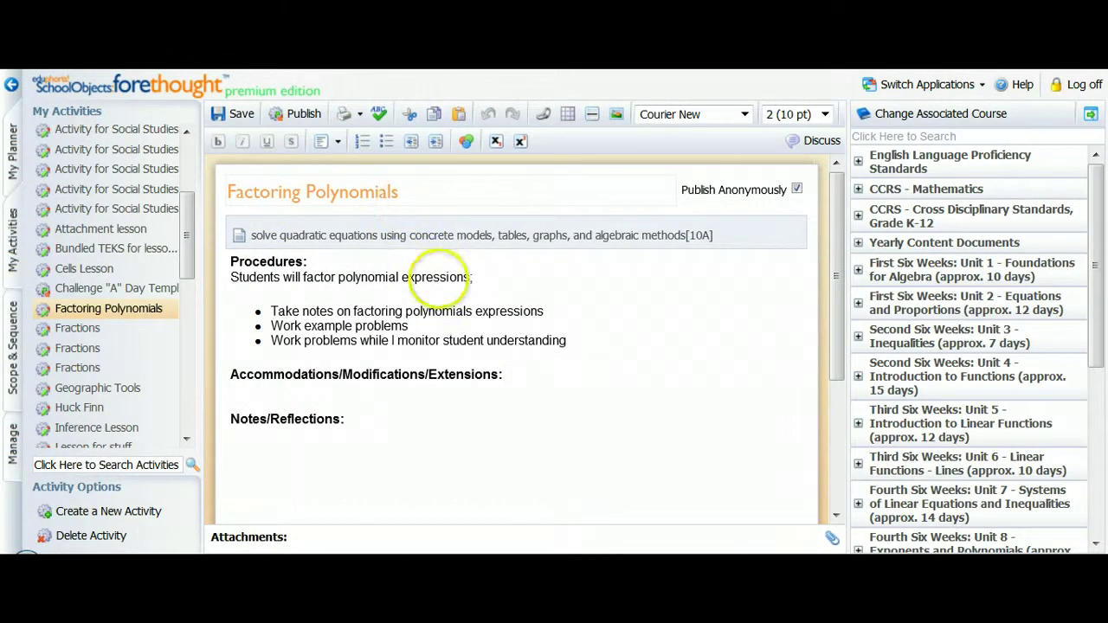
left_click(407, 433)
scroll(425, 433, "down", 3)
scroll(427, 437, "down", 1)
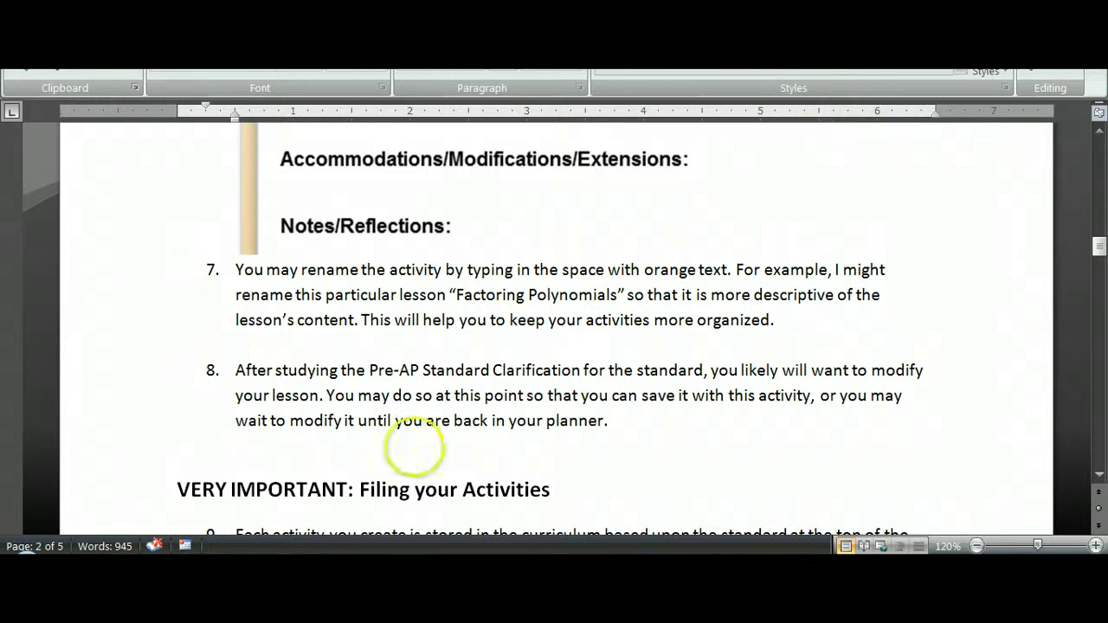
scroll(485, 415, "down", 3)
scroll(491, 441, "down", 3)
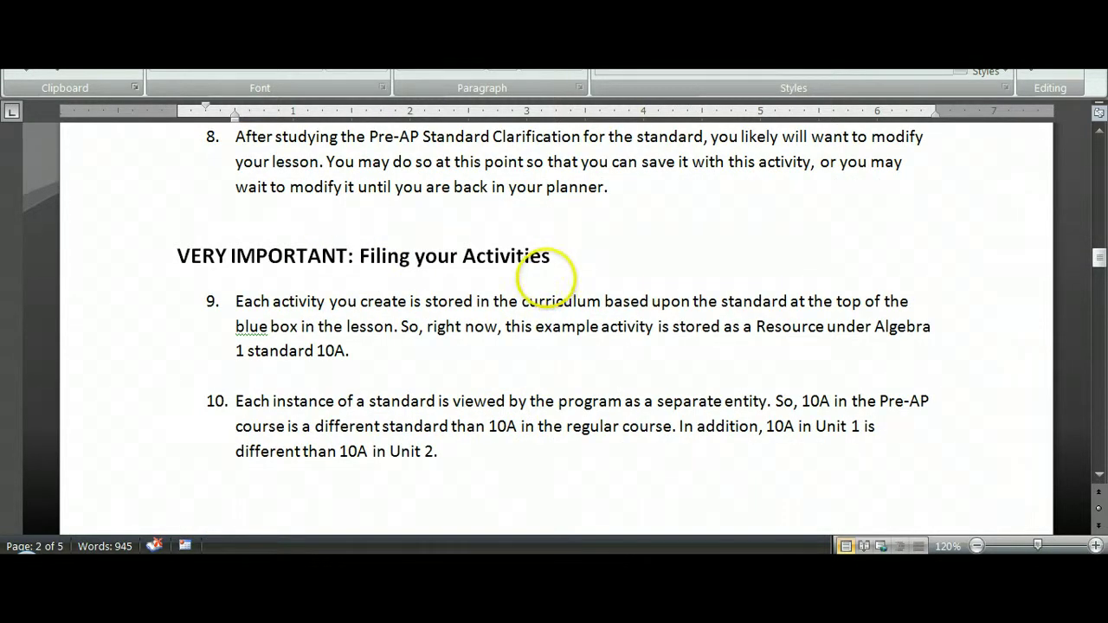
scroll(557, 370, "down", 1)
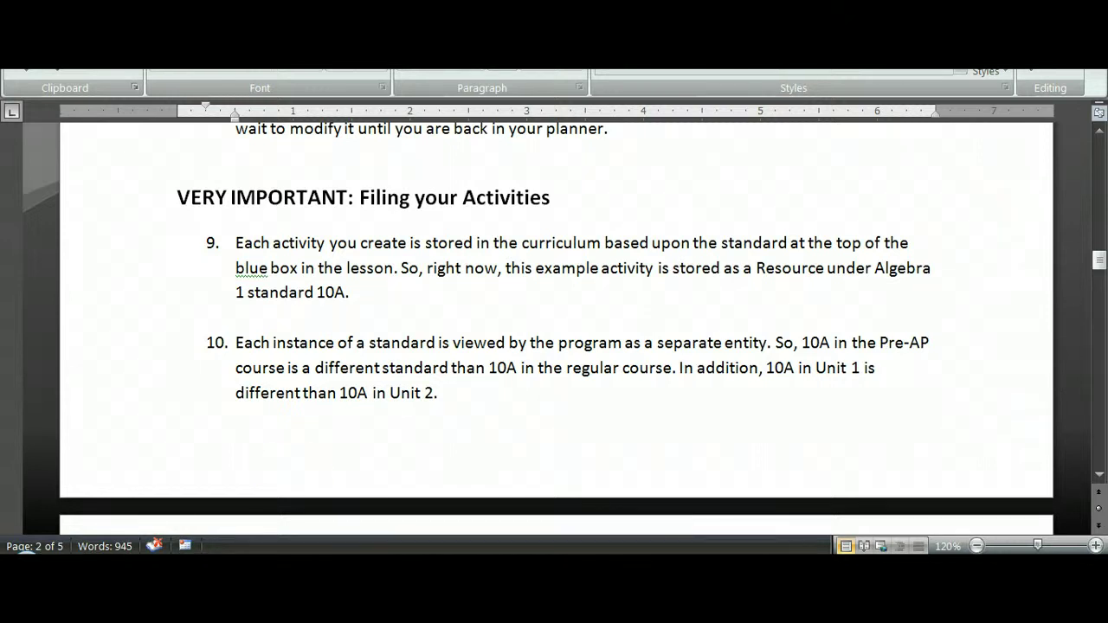
Switch to Forethought and look through the course's unit list beside the Factoring Polynomials activity
left_click(373, 507)
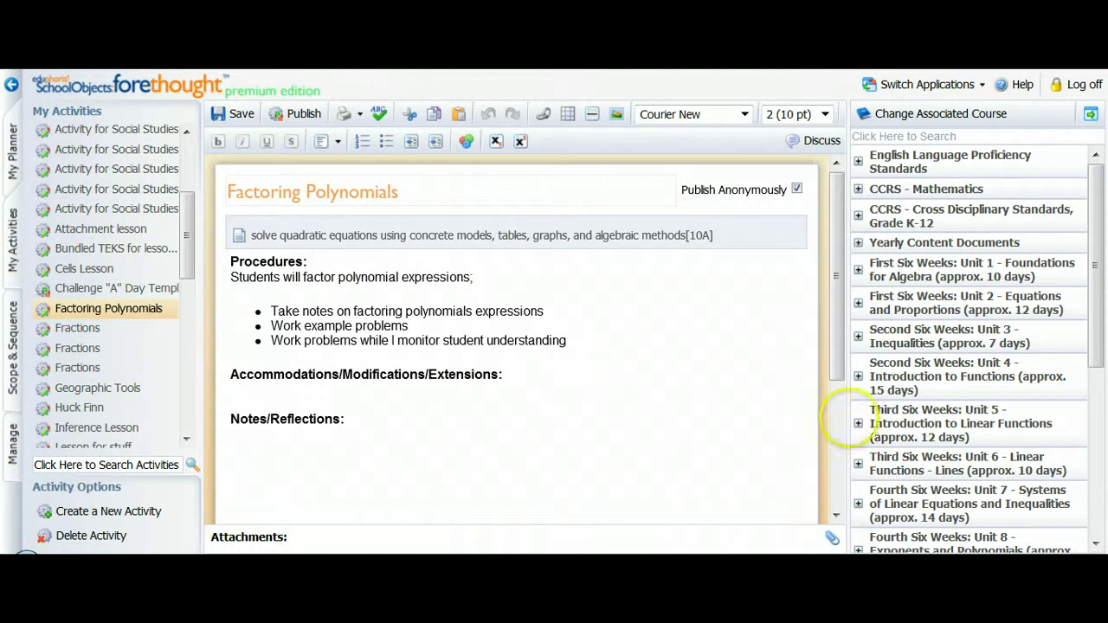
scroll(944, 477, "down", 3)
scroll(944, 474, "down", 1)
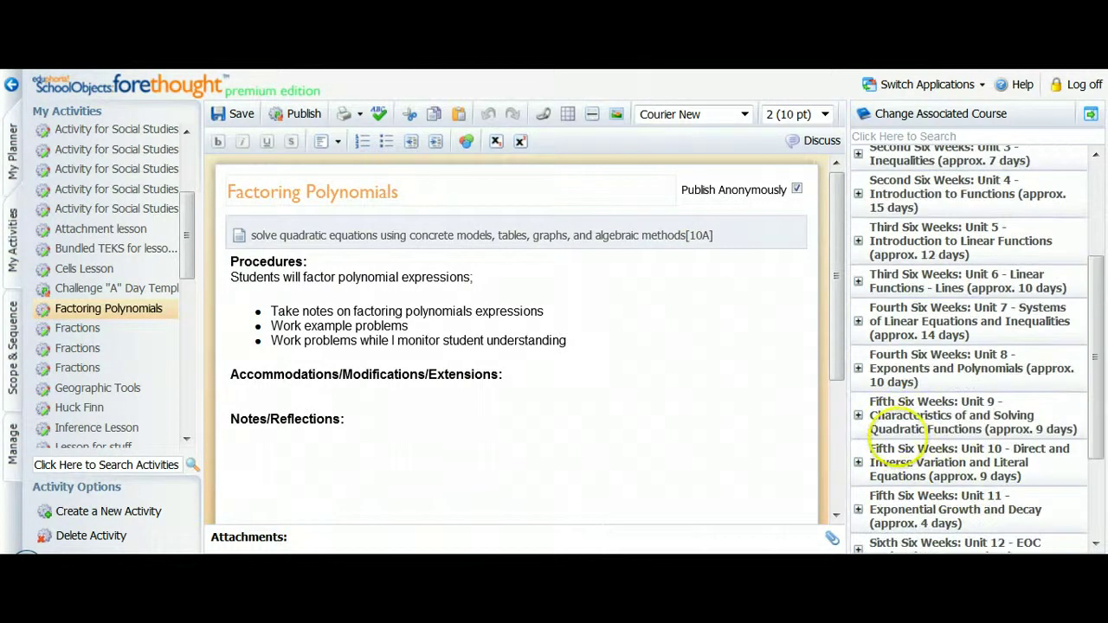
scroll(907, 467, "down", 2)
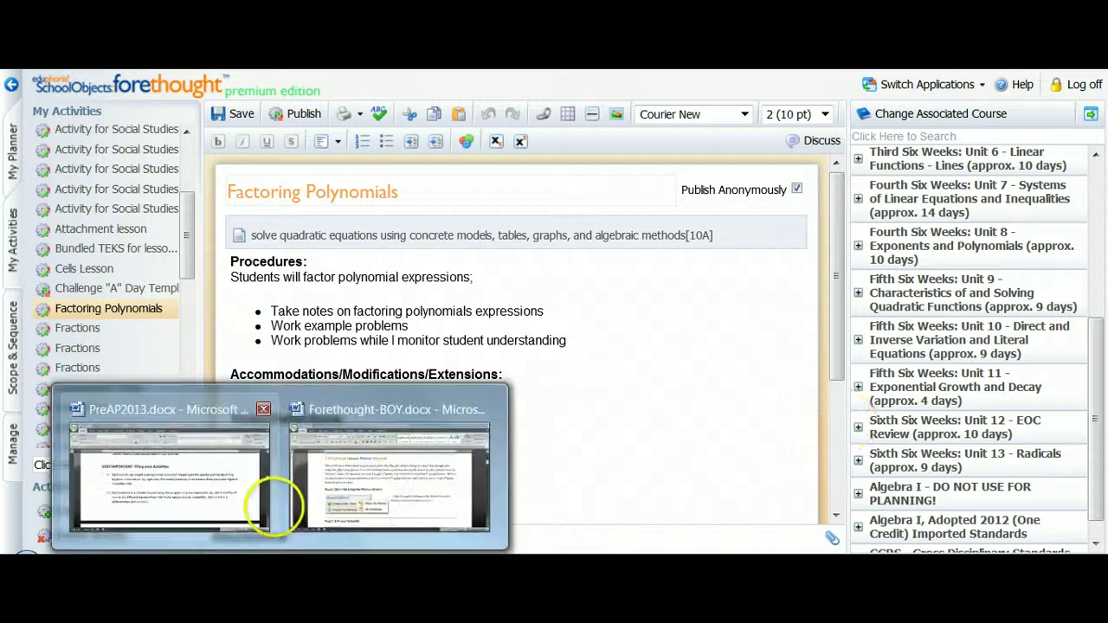
Switch to the PreAP2013.docx guide in Word and read step 11 on changing an activity's associated course
left_click(234, 494)
scroll(384, 483, "down", 3)
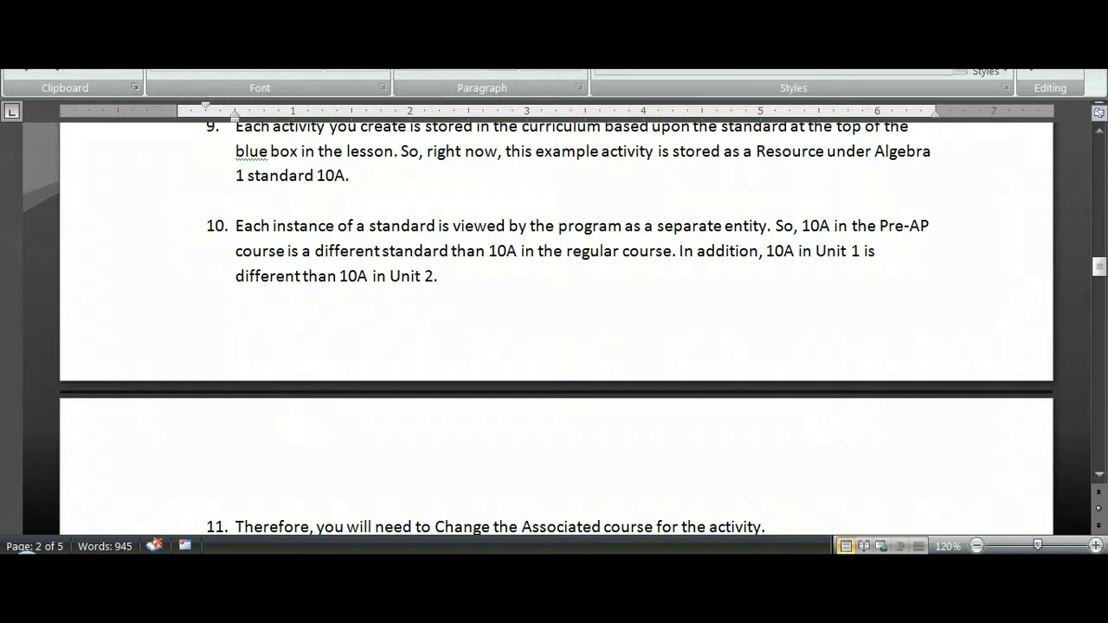
scroll(549, 384, "down", 4)
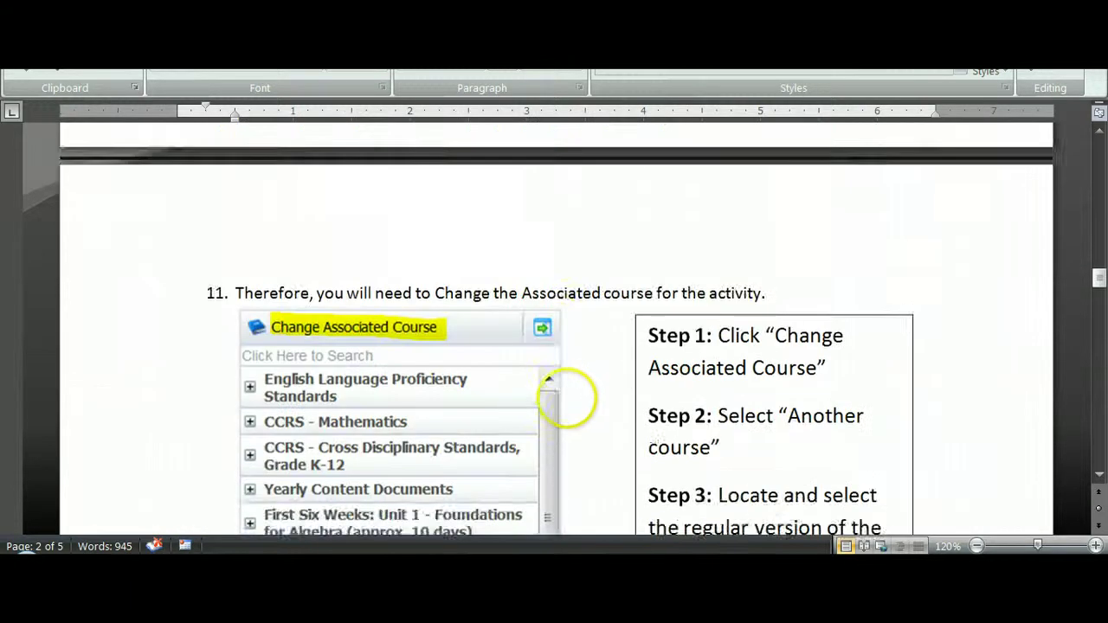
scroll(569, 400, "down", 2)
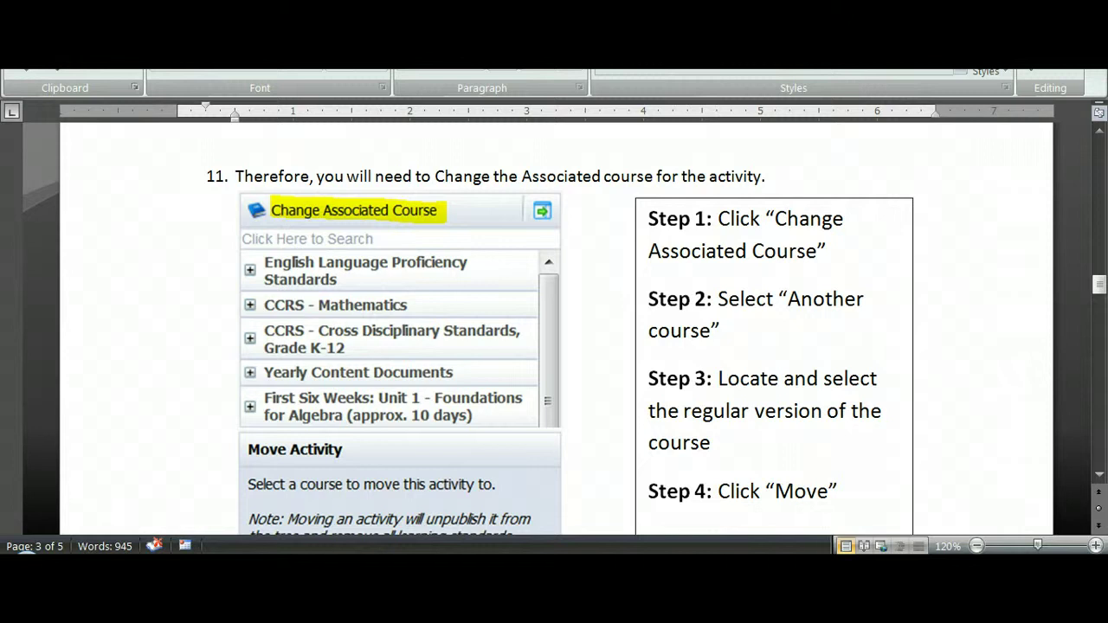
Switch to Forethought and move the Factoring Polynomials activity to another course, the High School Mathematics course Algebra I
left_click(354, 454)
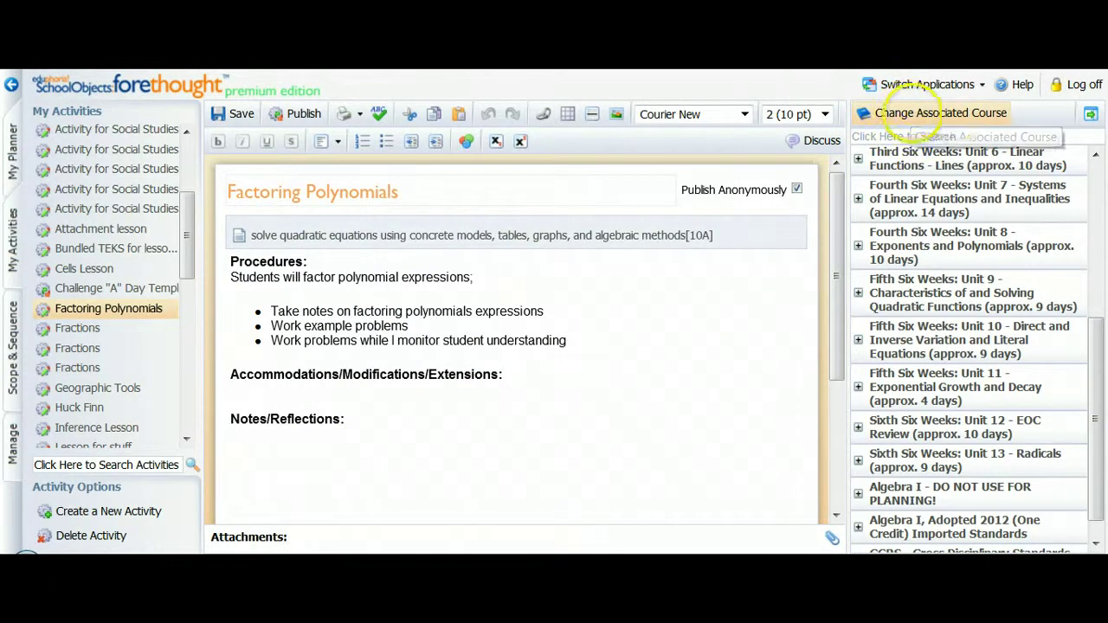
left_click(939, 113)
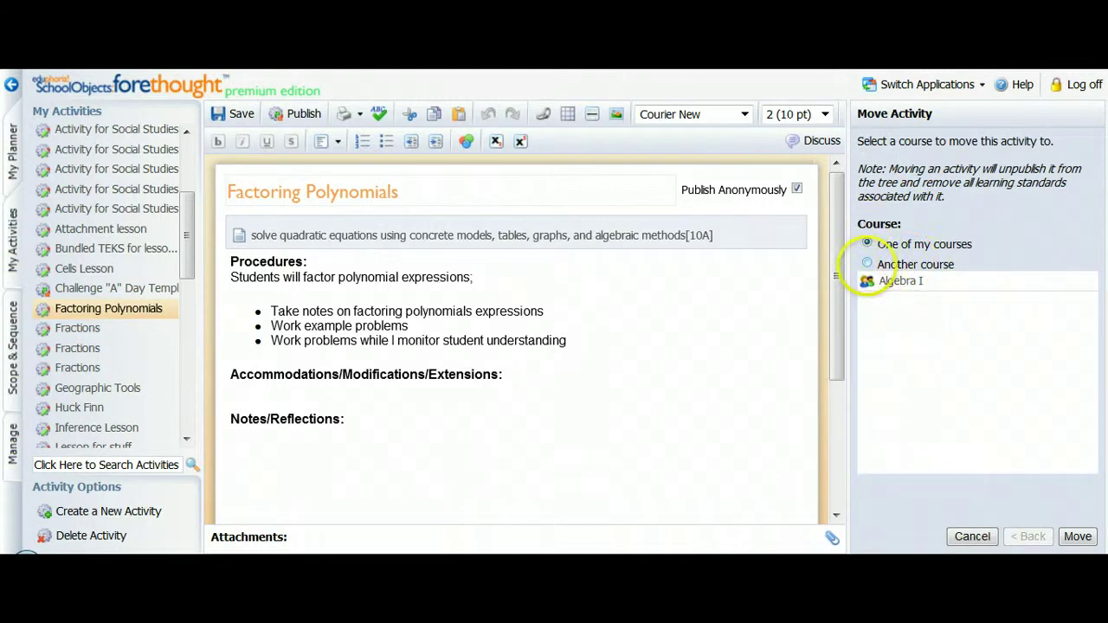
left_click(874, 264)
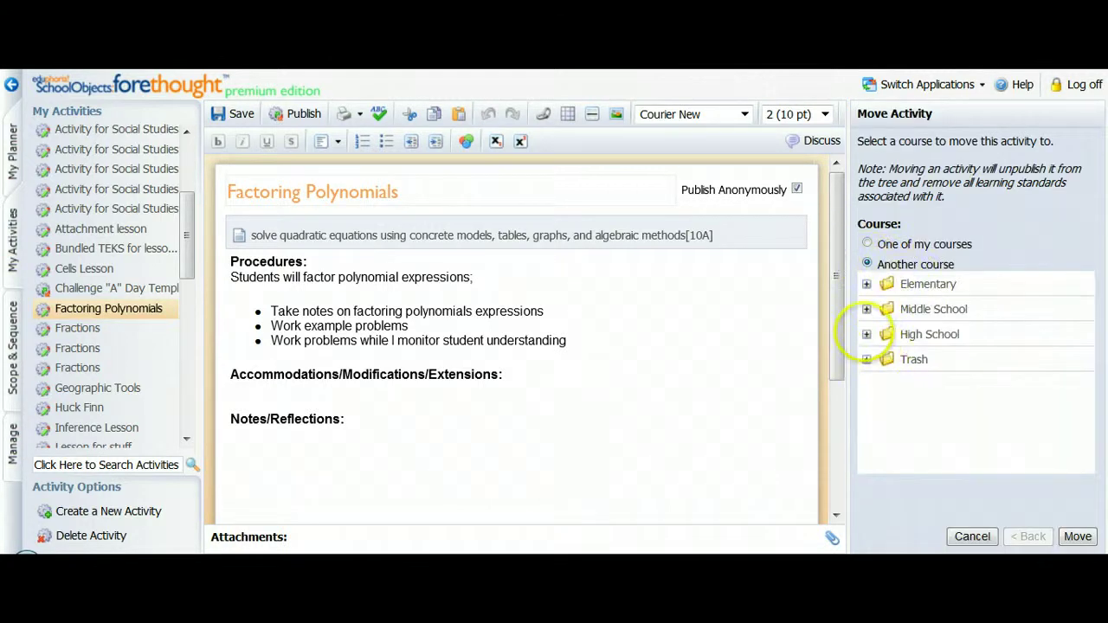
left_click(871, 332)
scroll(892, 381, "down", 2)
left_click(888, 403)
scroll(927, 403, "down", 2)
left_click(965, 331)
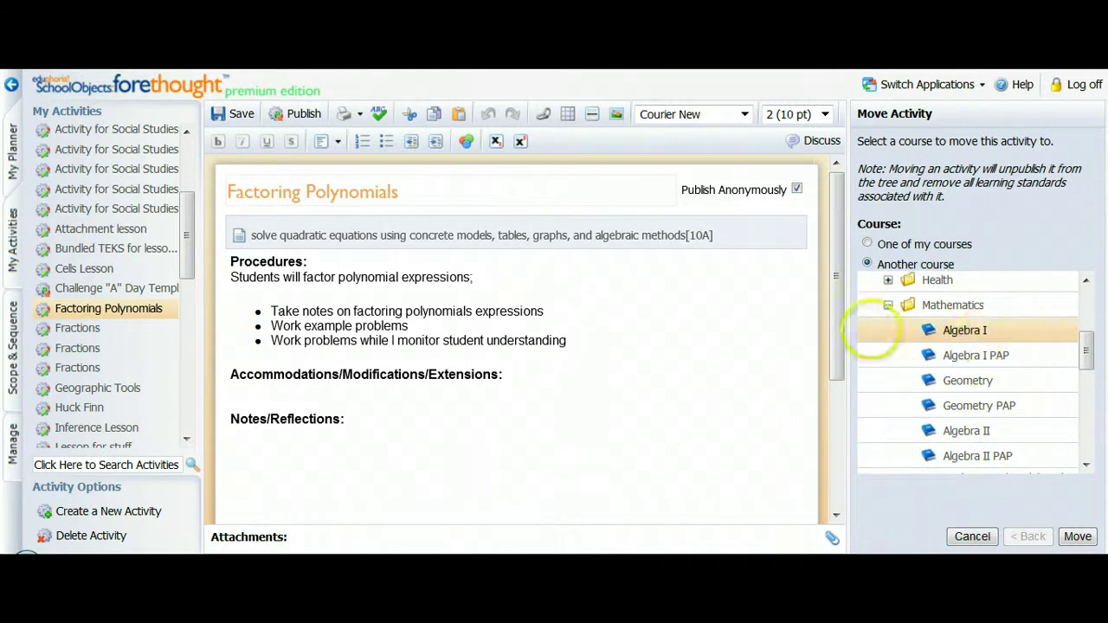
left_click(1077, 536)
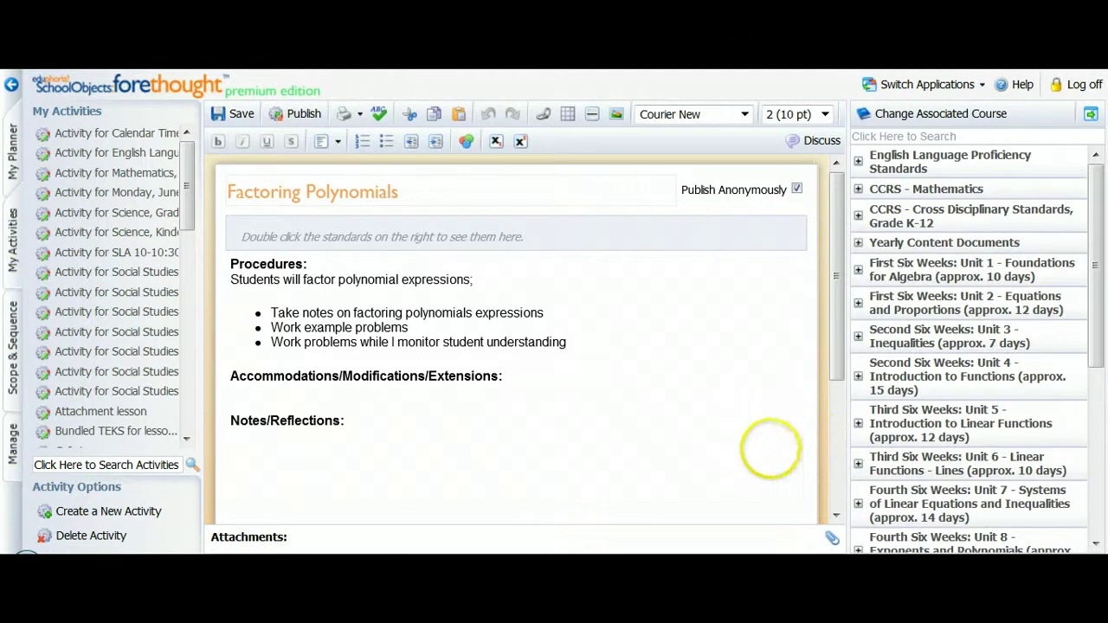
Add standard 10A on solving quadratic equations, from Unit 12 - EOC Review, to the Factoring Polynomials activity
scroll(891, 504, "down", 3)
scroll(887, 504, "down", 5)
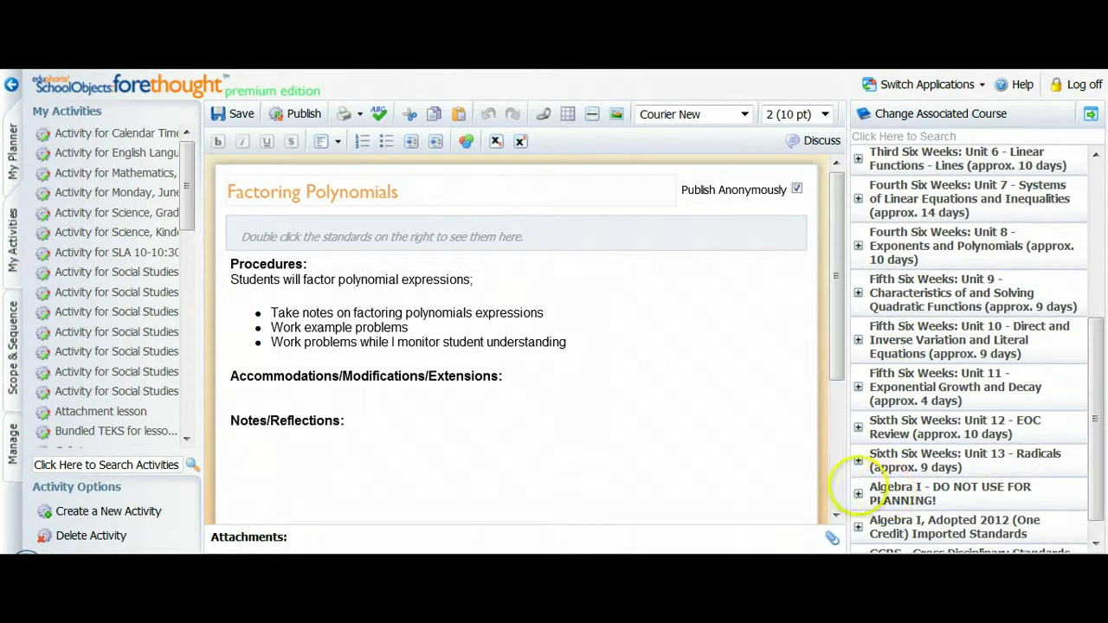
left_click(858, 427)
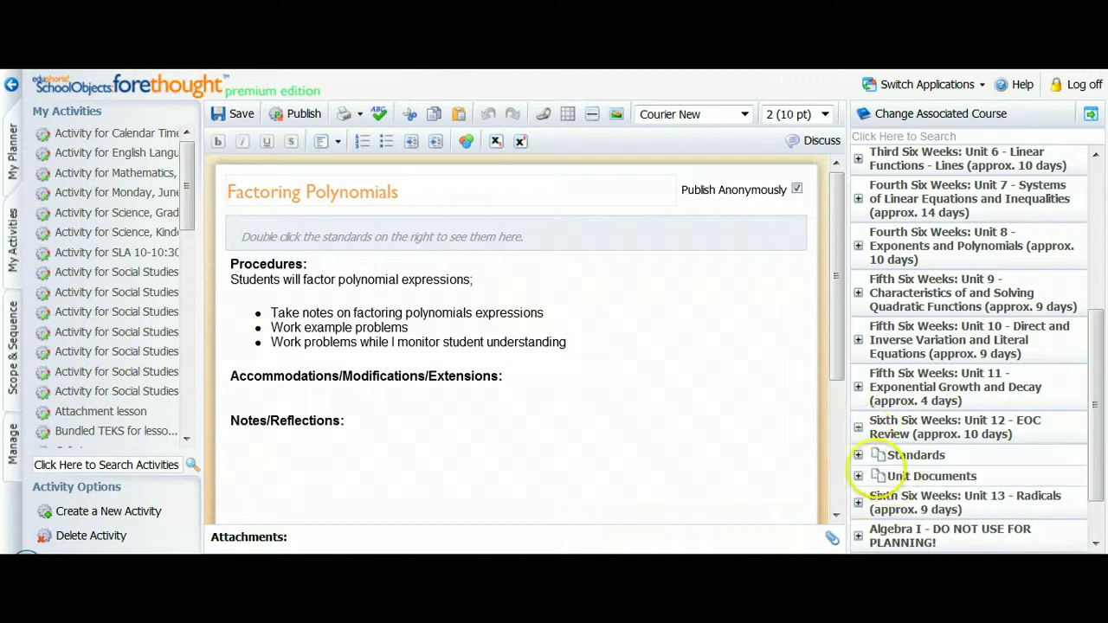
left_click(859, 454)
scroll(892, 485, "down", 10)
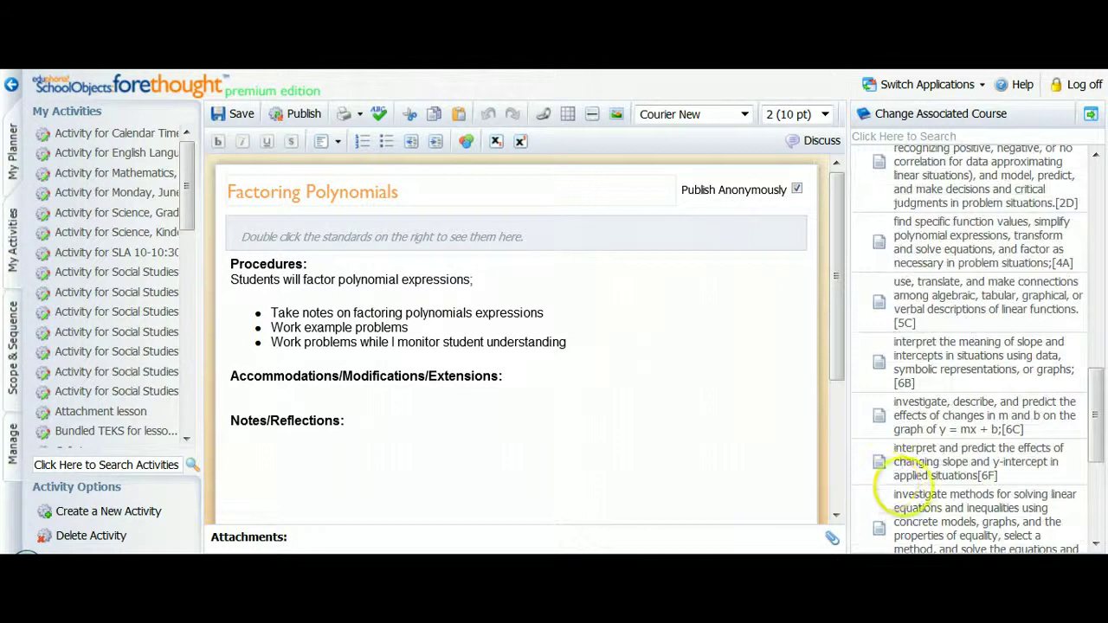
double_click(952, 491)
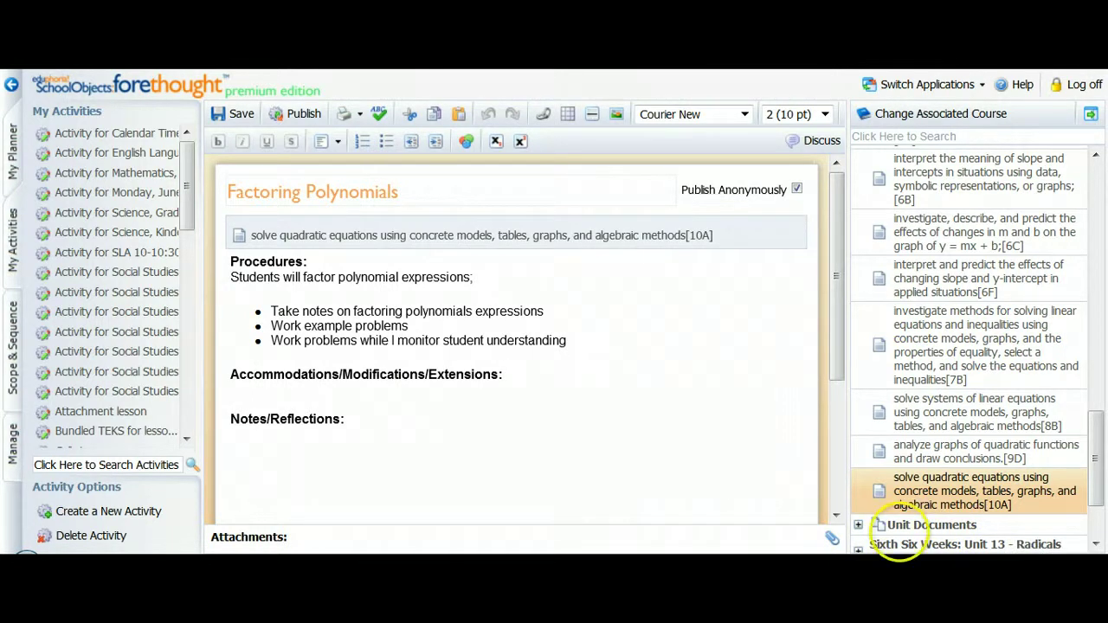
Expand the Unit Documents of Unit 12 - EOC Review and look through the listed documents
scroll(944, 380, "down", 2)
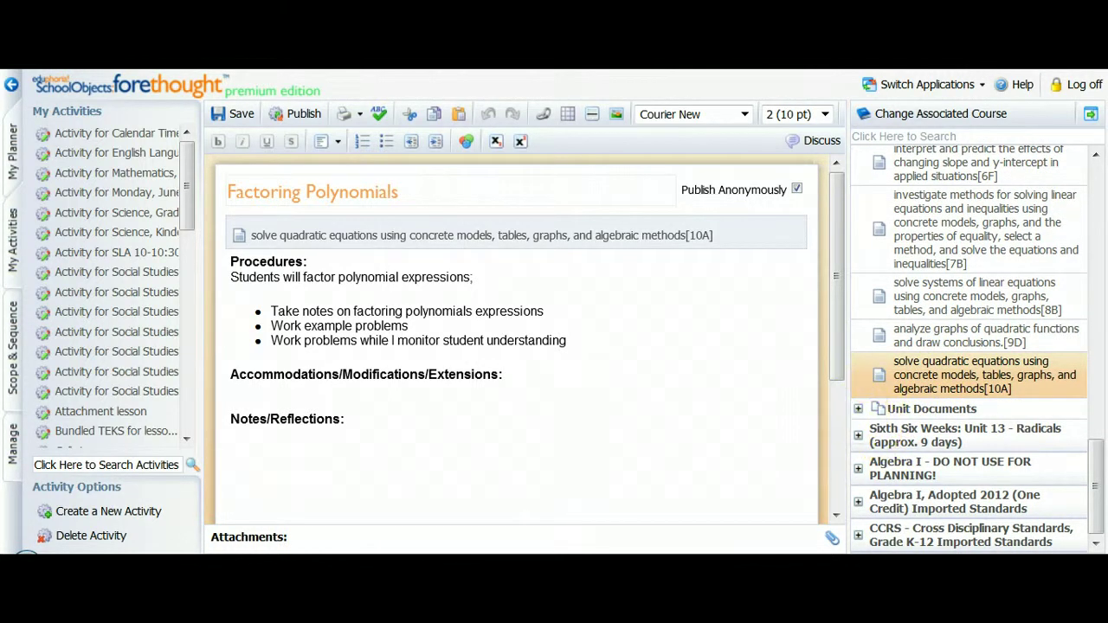
left_click(858, 409)
scroll(891, 455, "down", 2)
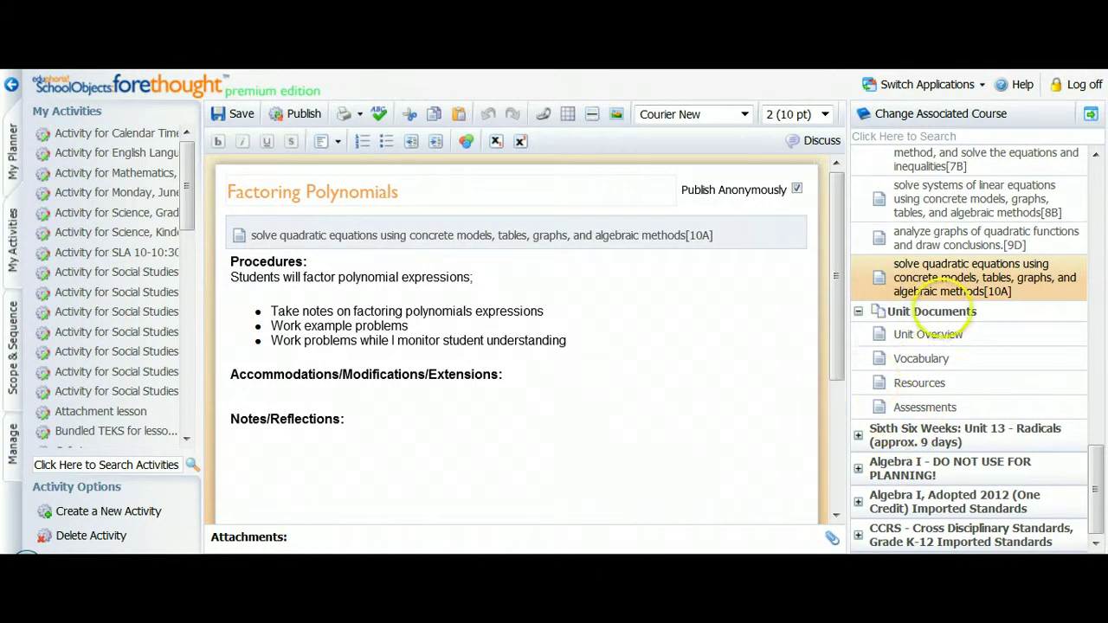
Add Resources from Unit 12's Unit Documents to the Factoring Polynomials activity and set it as the primary learning standard
left_click(920, 382)
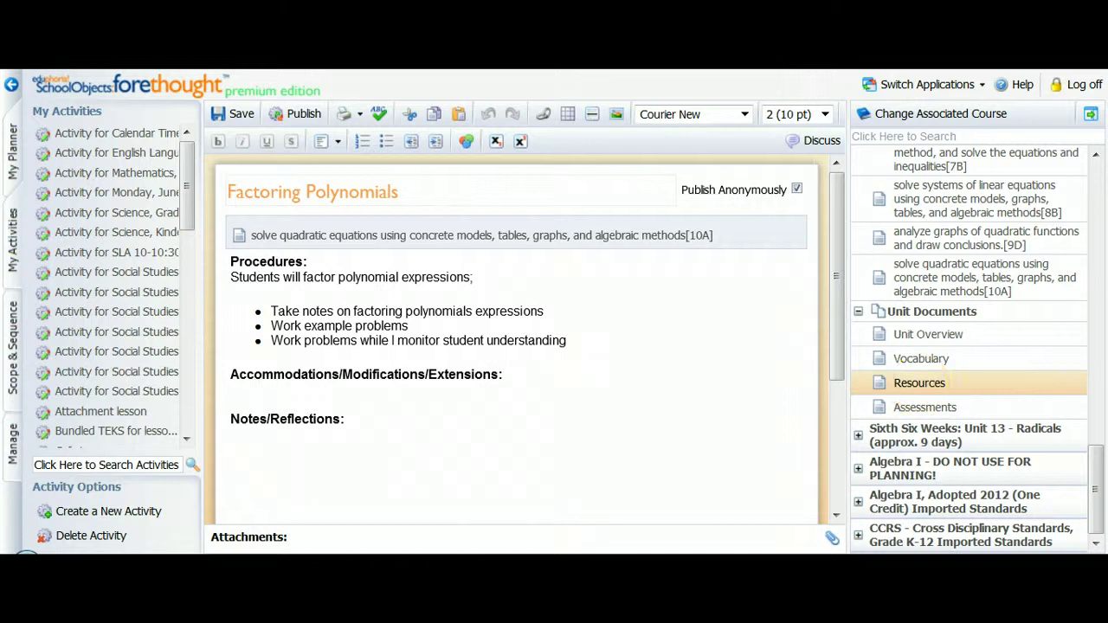
double_click(940, 383)
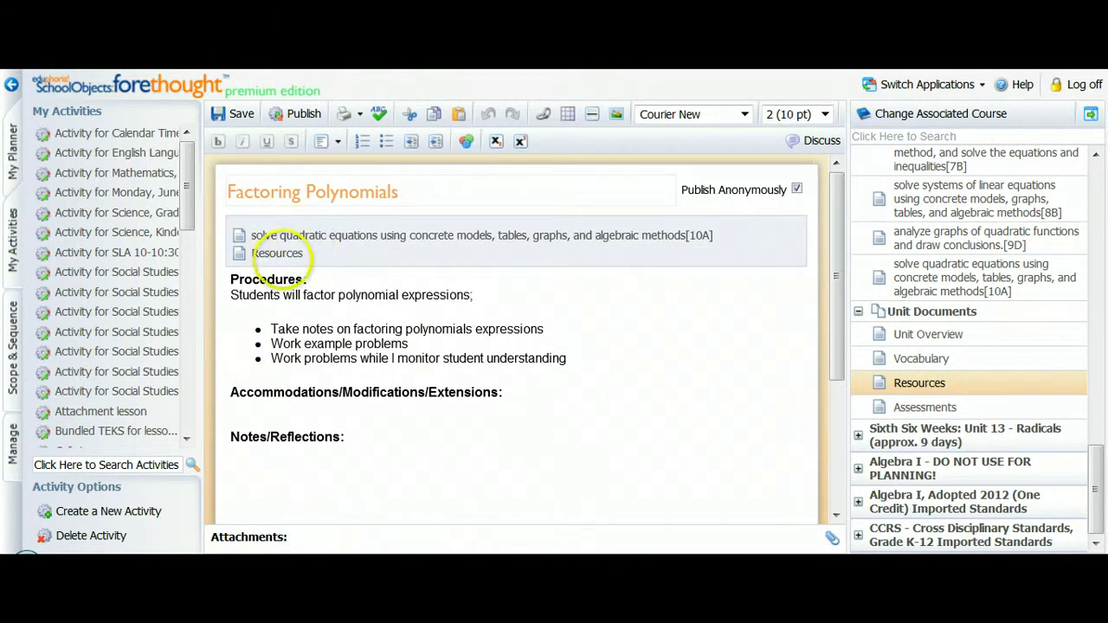
right_click(289, 255)
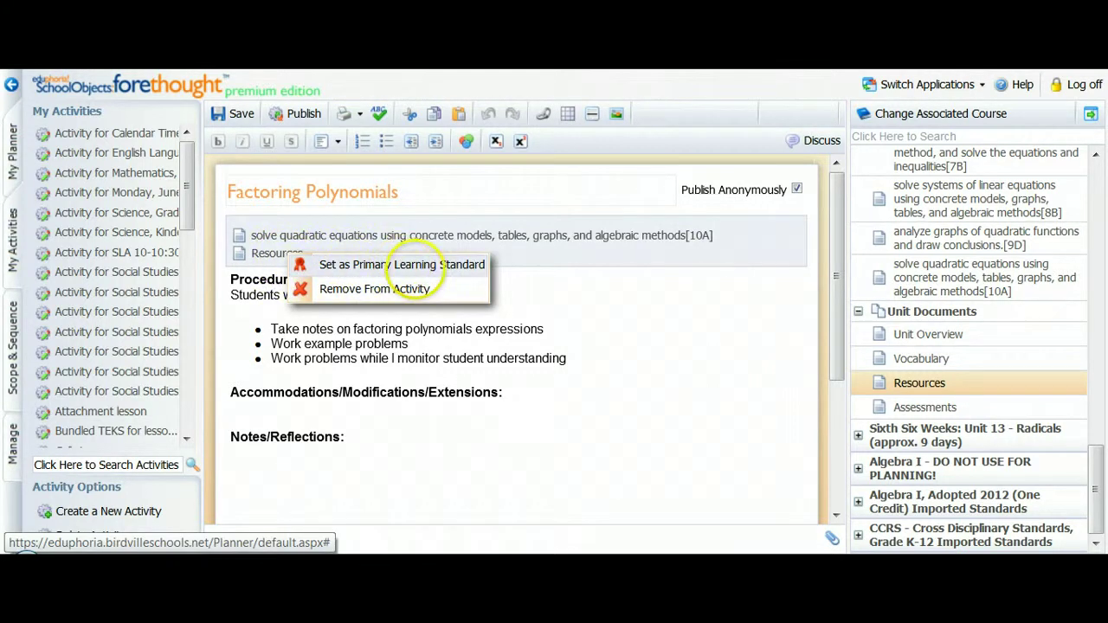
left_click(407, 265)
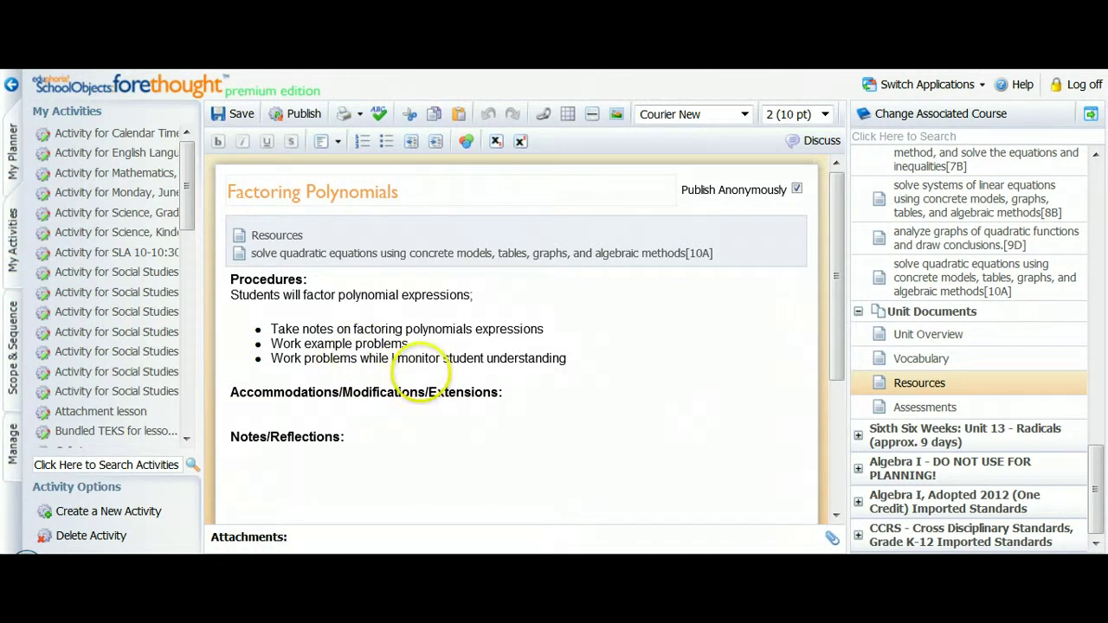
Switch to the PreAP2013.docx guide in Word and review steps 1 to 15 on saving, moving and filing lessons as activities
left_click(241, 500)
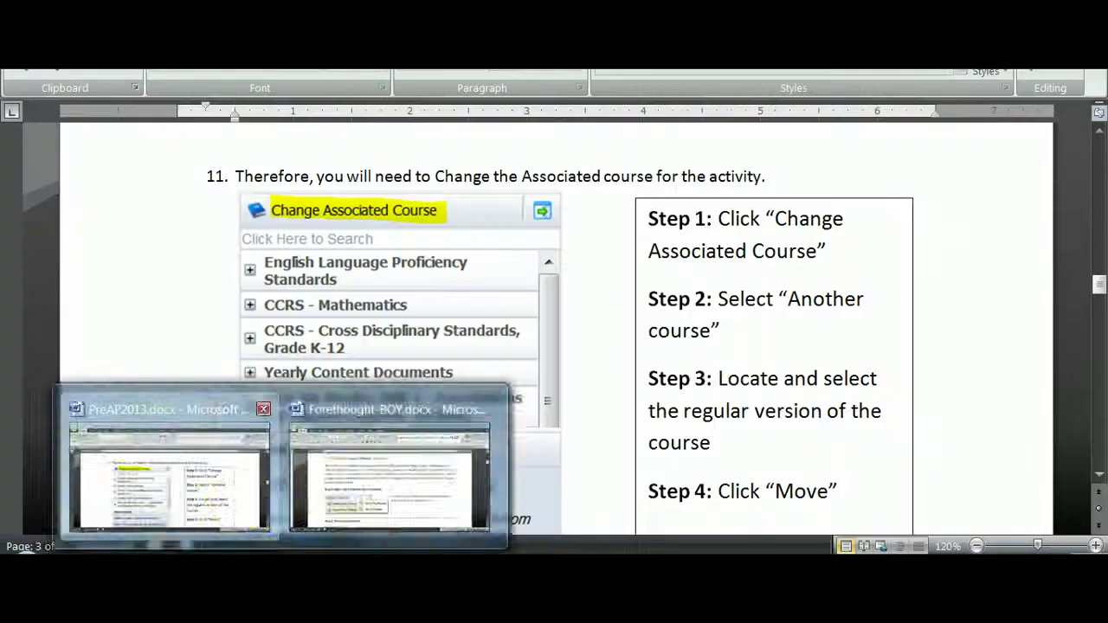
scroll(482, 465, "up", 15)
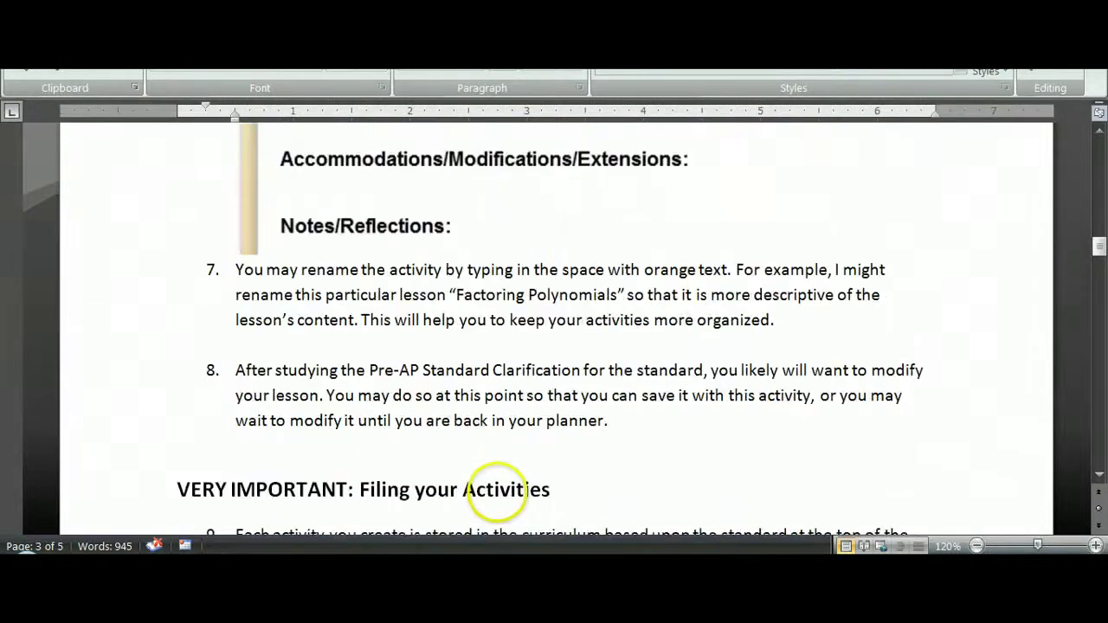
scroll(767, 437, "up", 12)
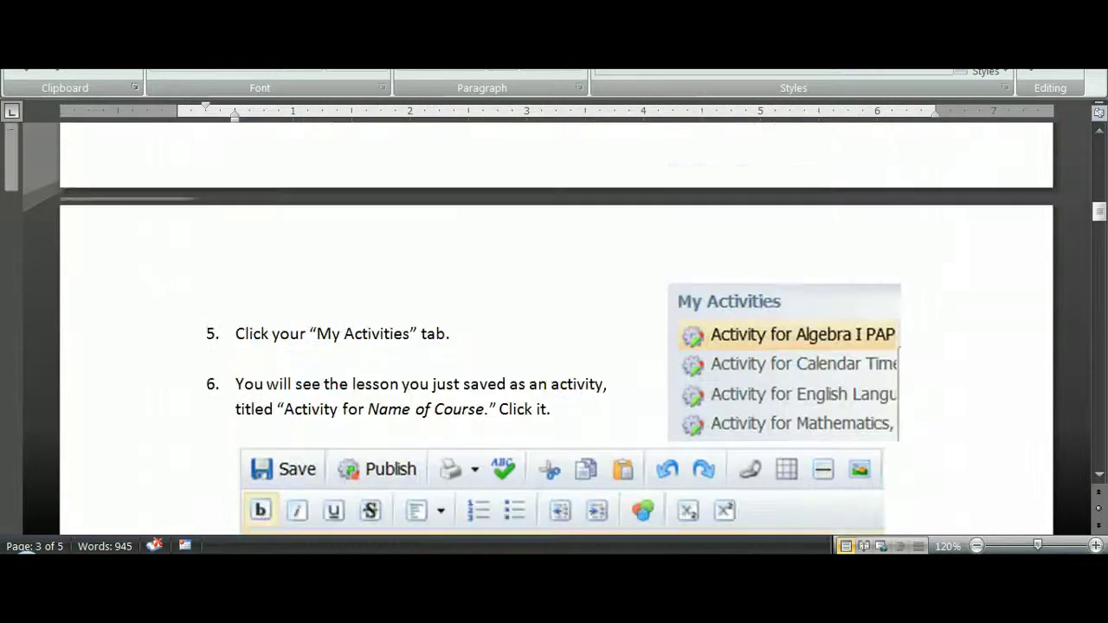
scroll(788, 431, "down", 1)
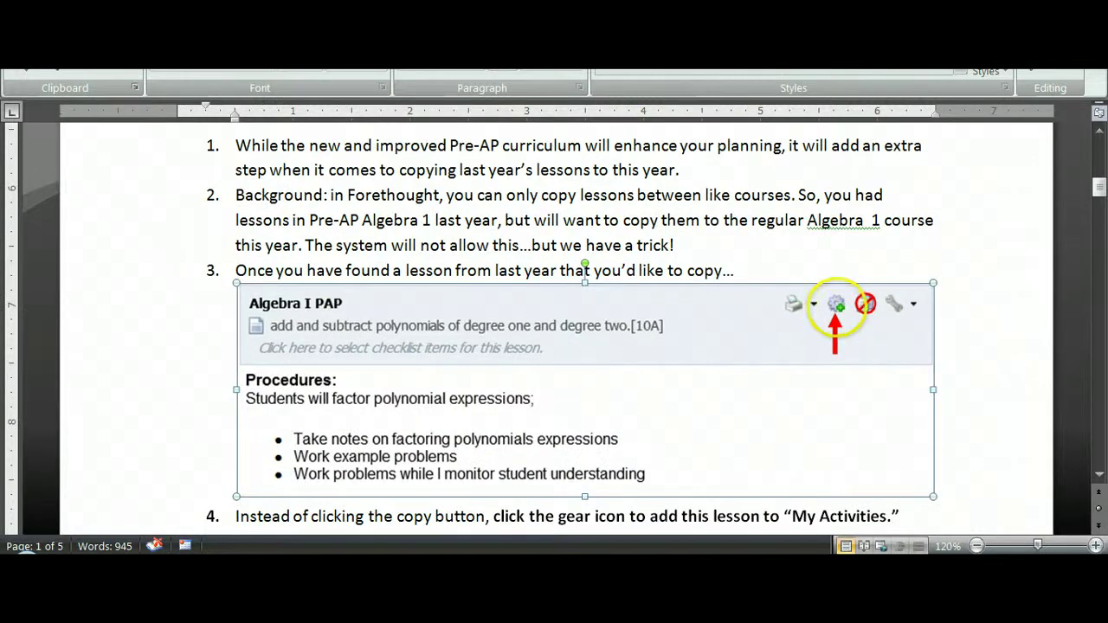
scroll(797, 425, "down", 10)
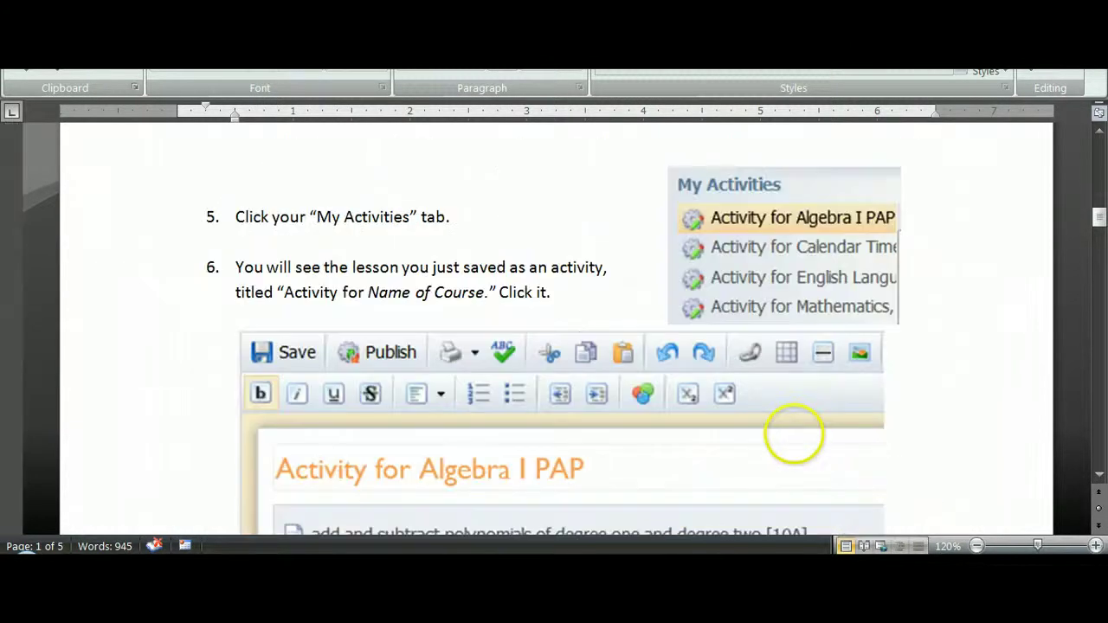
scroll(793, 432, "down", 1)
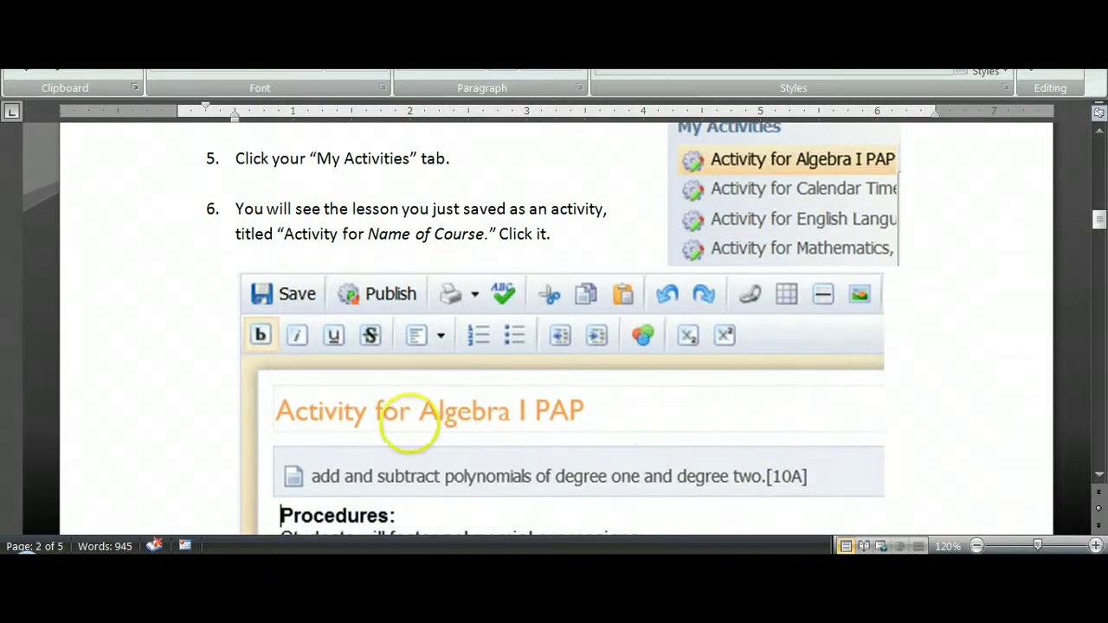
scroll(511, 437, "down", 15)
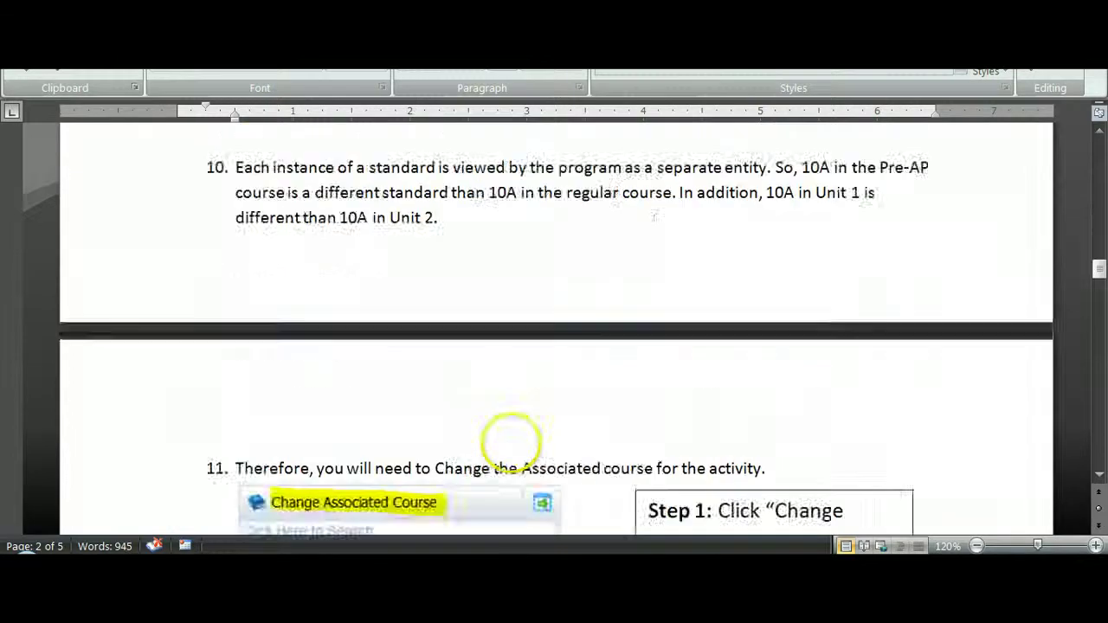
scroll(512, 446, "down", 3)
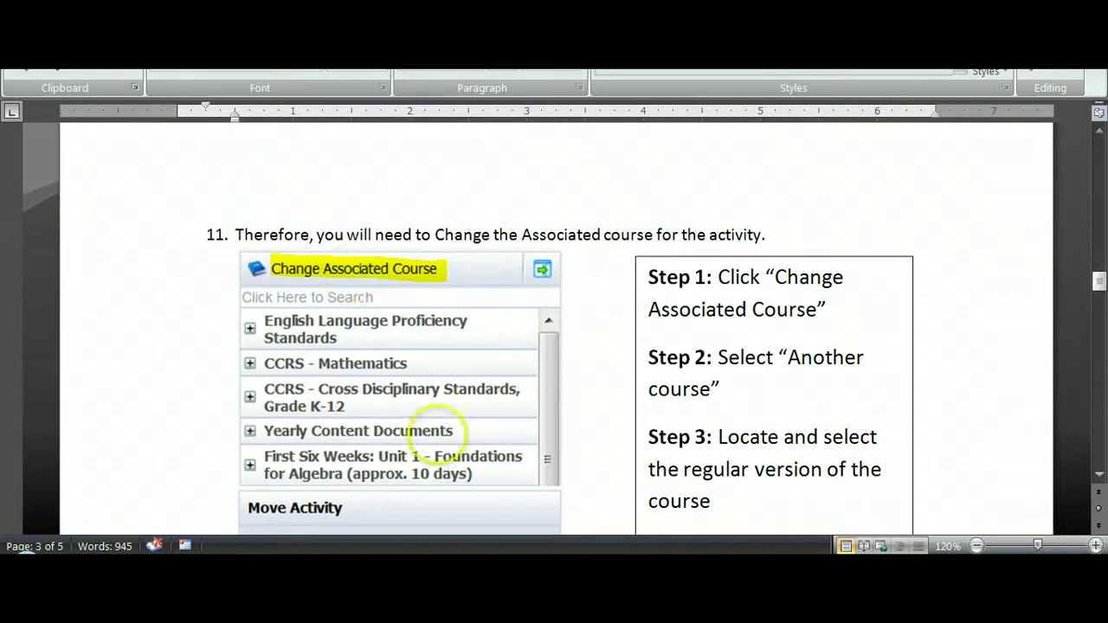
scroll(441, 438, "down", 13)
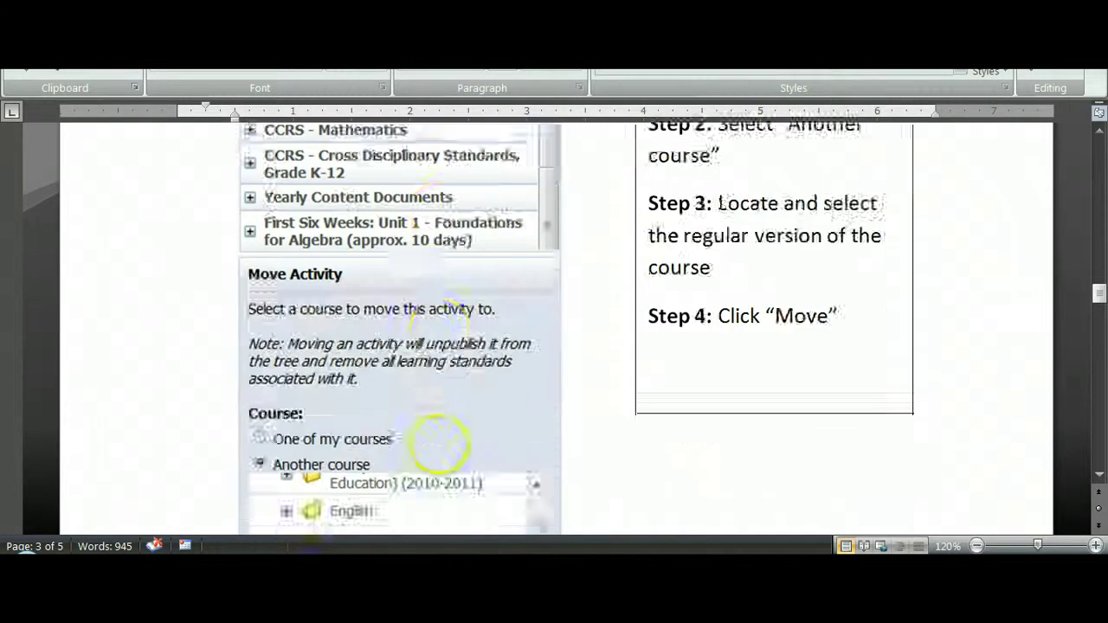
scroll(443, 439, "down", 1)
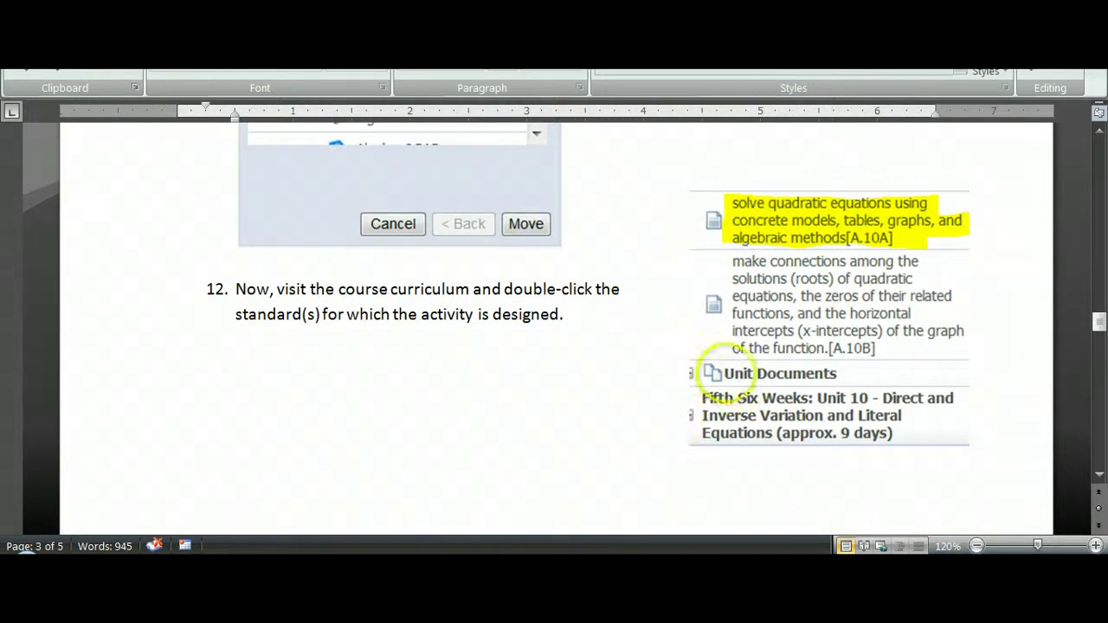
scroll(446, 415, "down", 8)
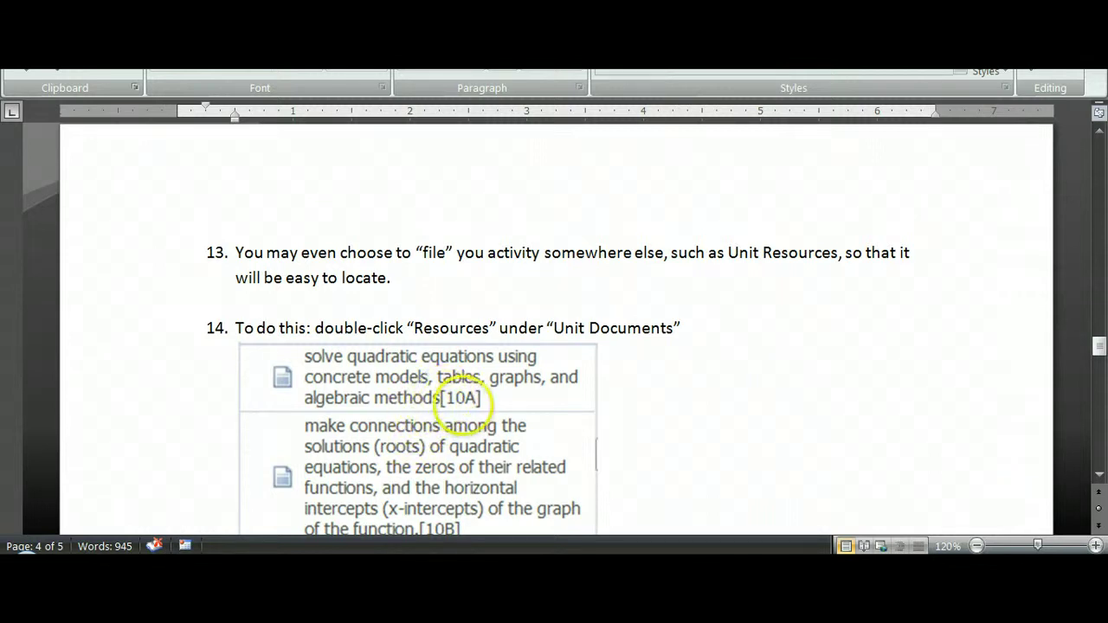
scroll(466, 406, "down", 5)
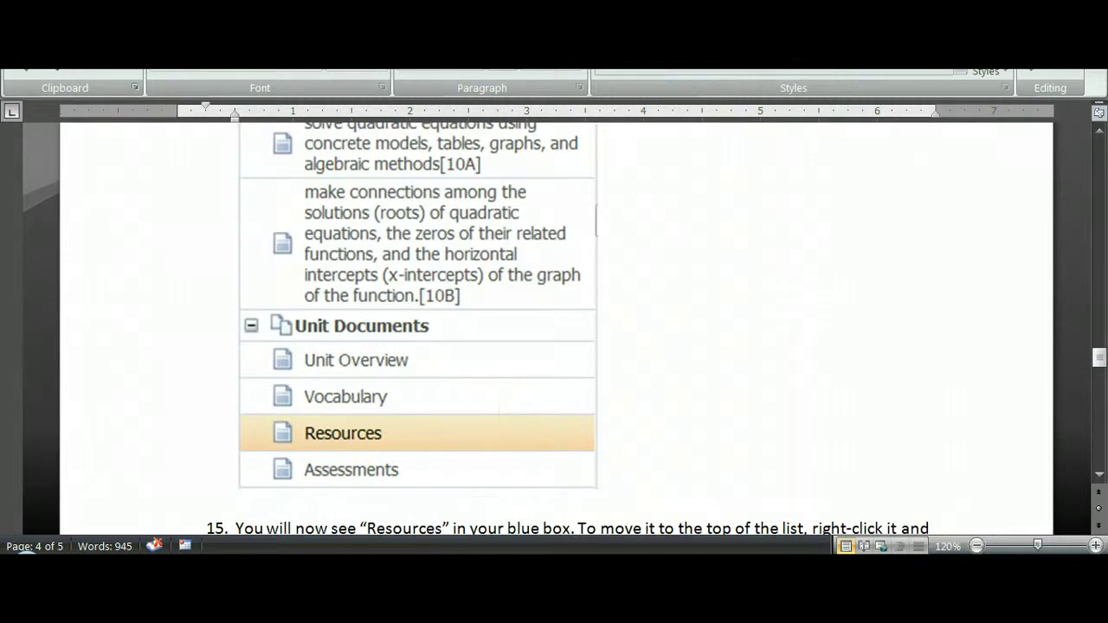
scroll(465, 407, "down", 3)
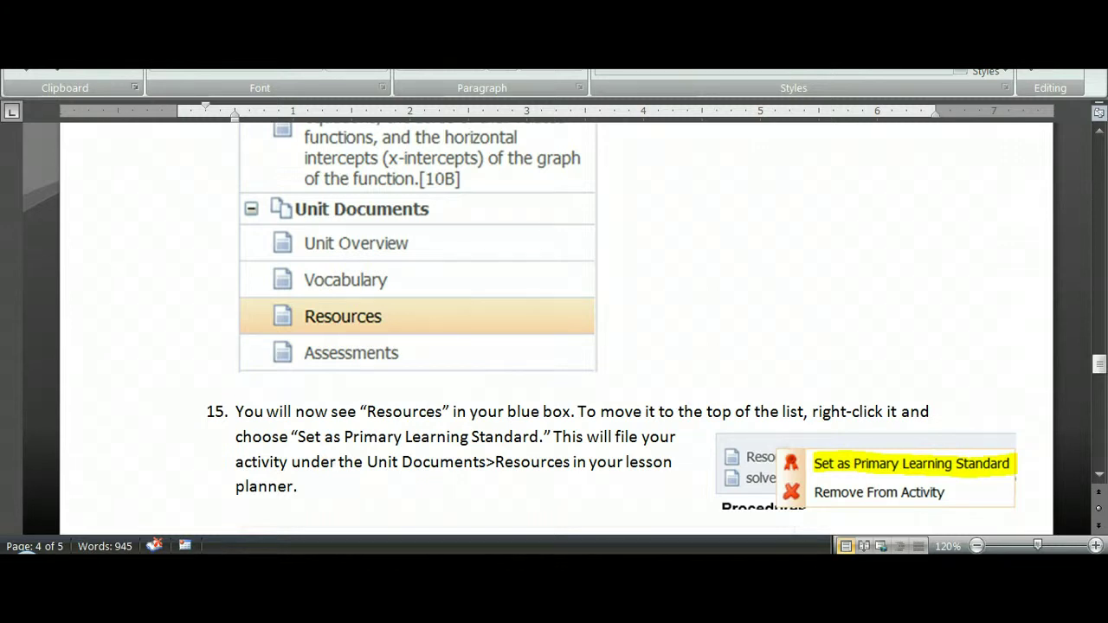
scroll(465, 407, "down", 2)
scroll(554, 329, "down", 3)
scroll(495, 438, "down", 3)
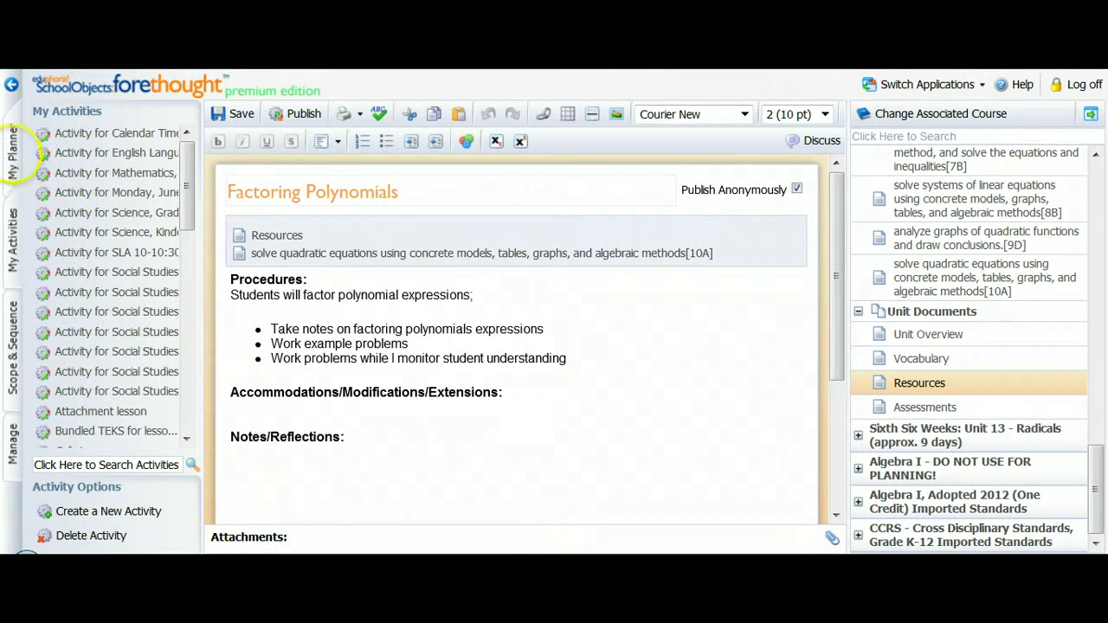
Open the Algebra 1 lesson for August 6, 2013 in My Planner and select Resources under Unit 12 - EOC Review's Unit Documents
left_click(16, 152)
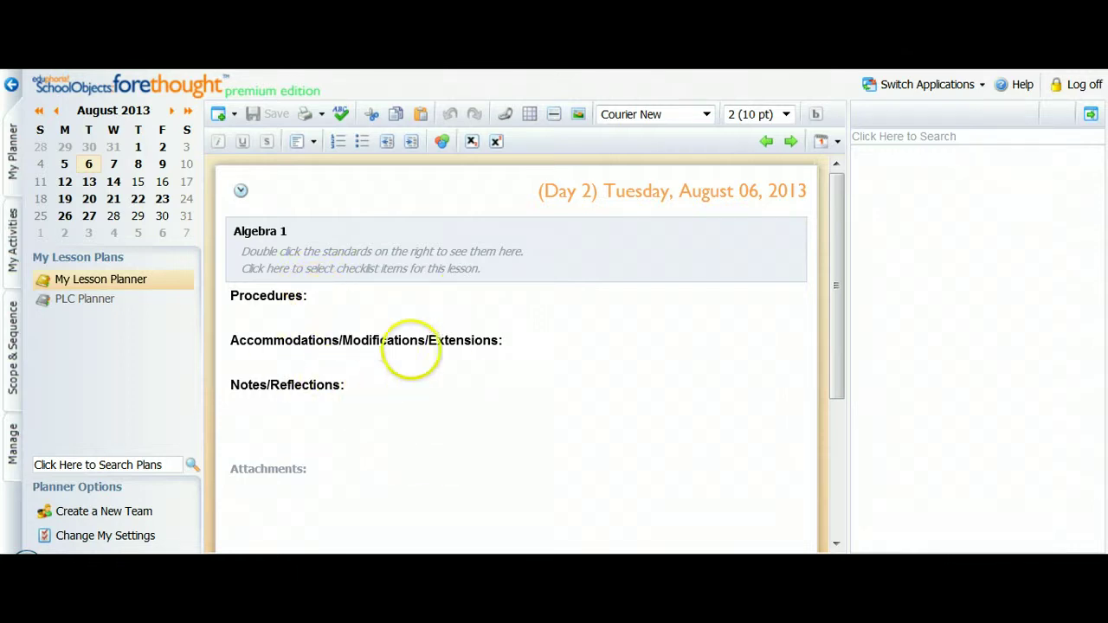
left_click(534, 296)
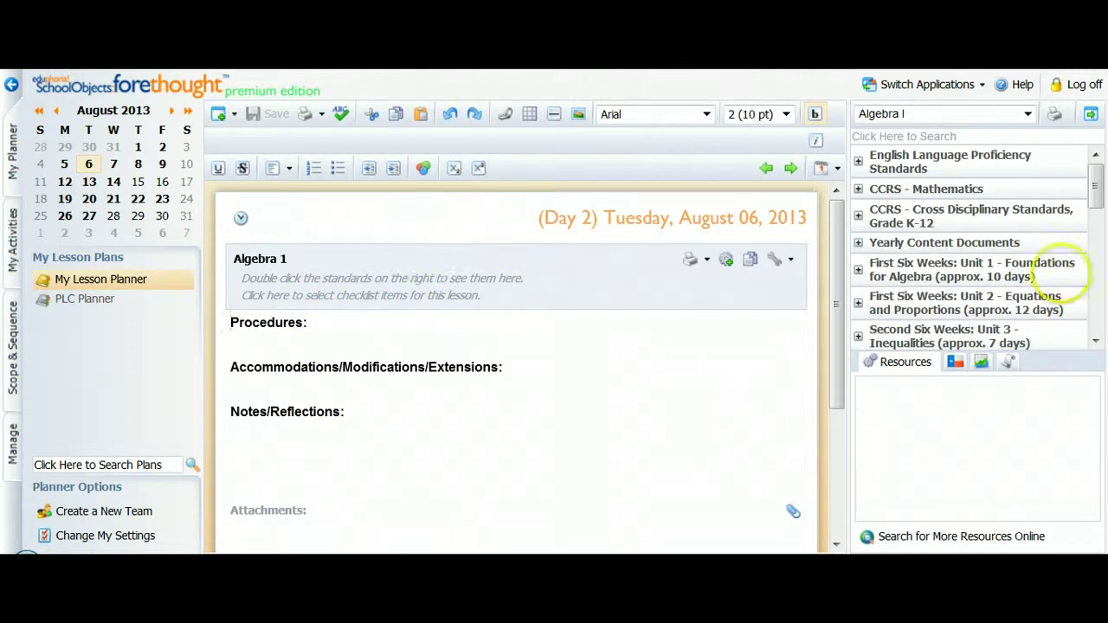
left_click_drag(1095, 184, 1095, 303)
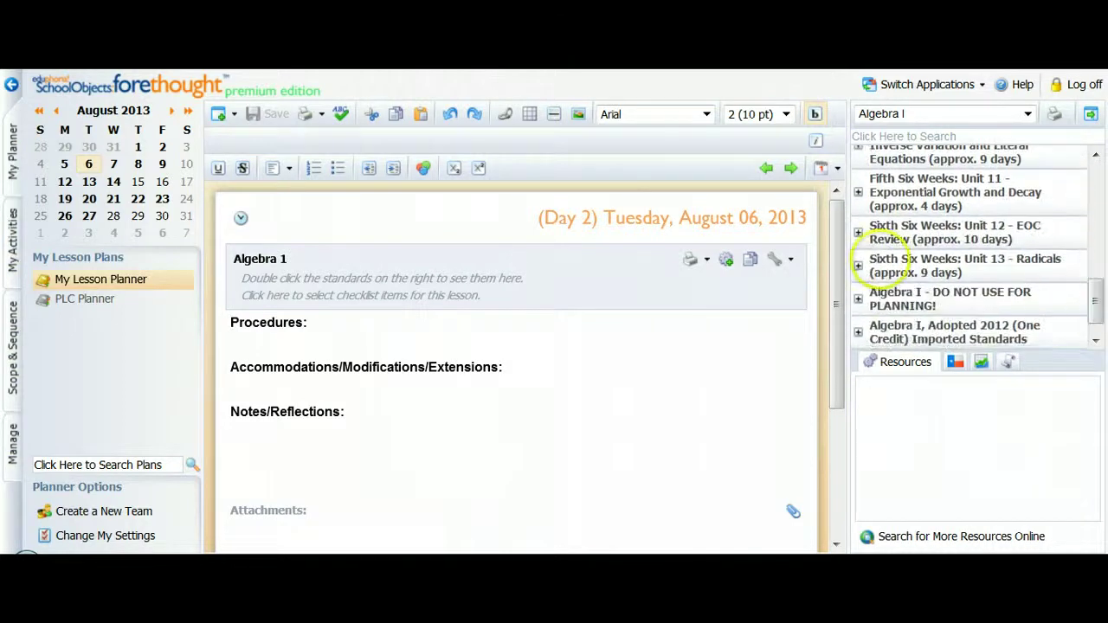
left_click(858, 232)
double_click(931, 281)
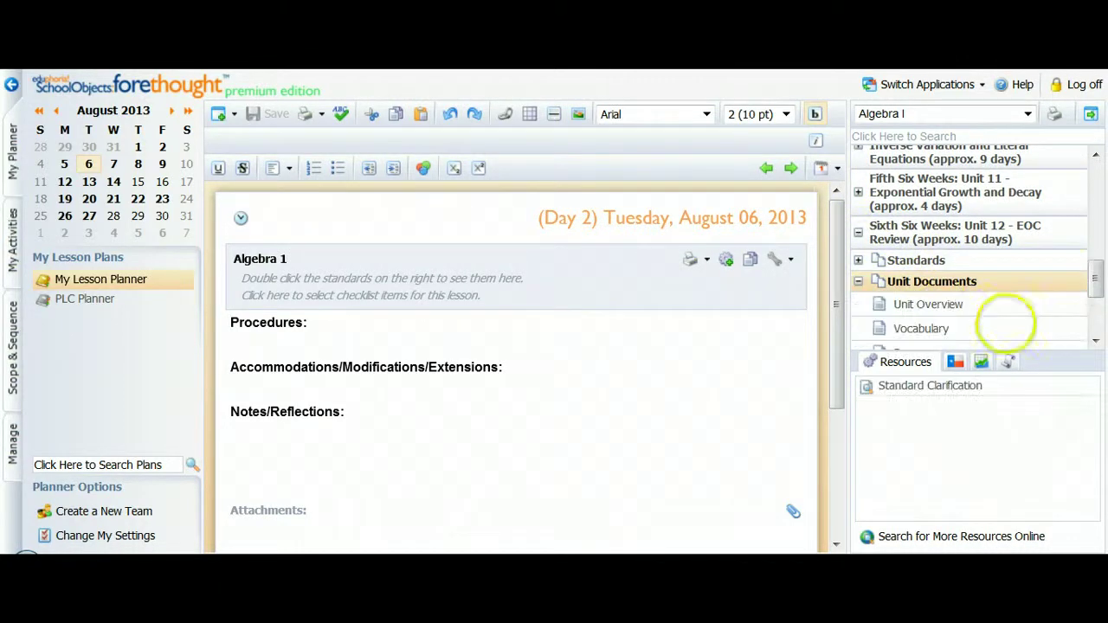
scroll(1095, 277, "down", 2)
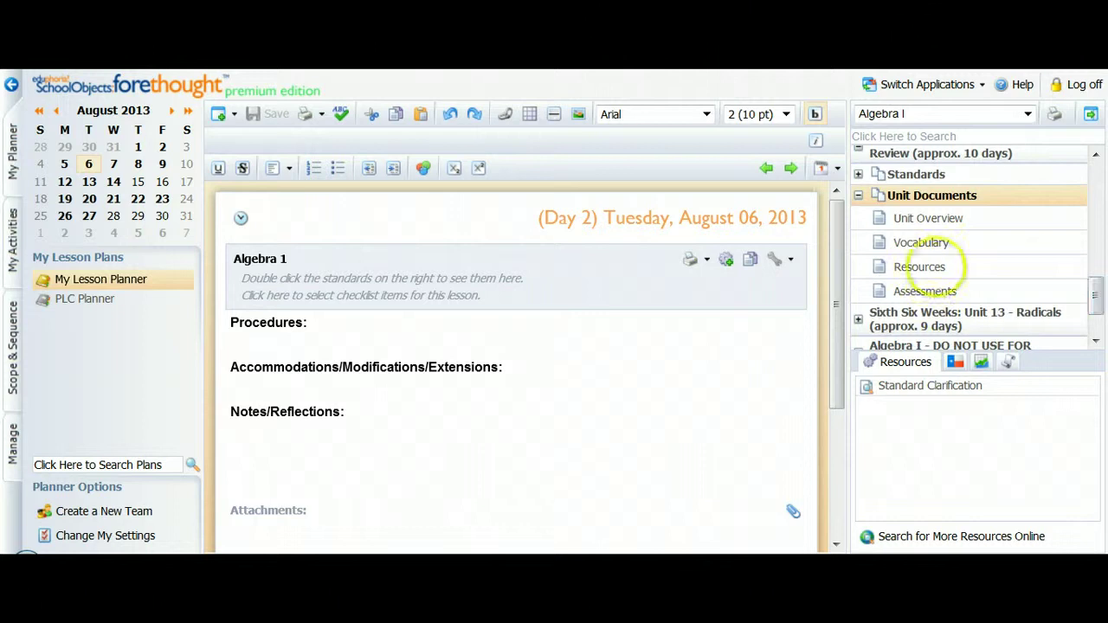
left_click(919, 266)
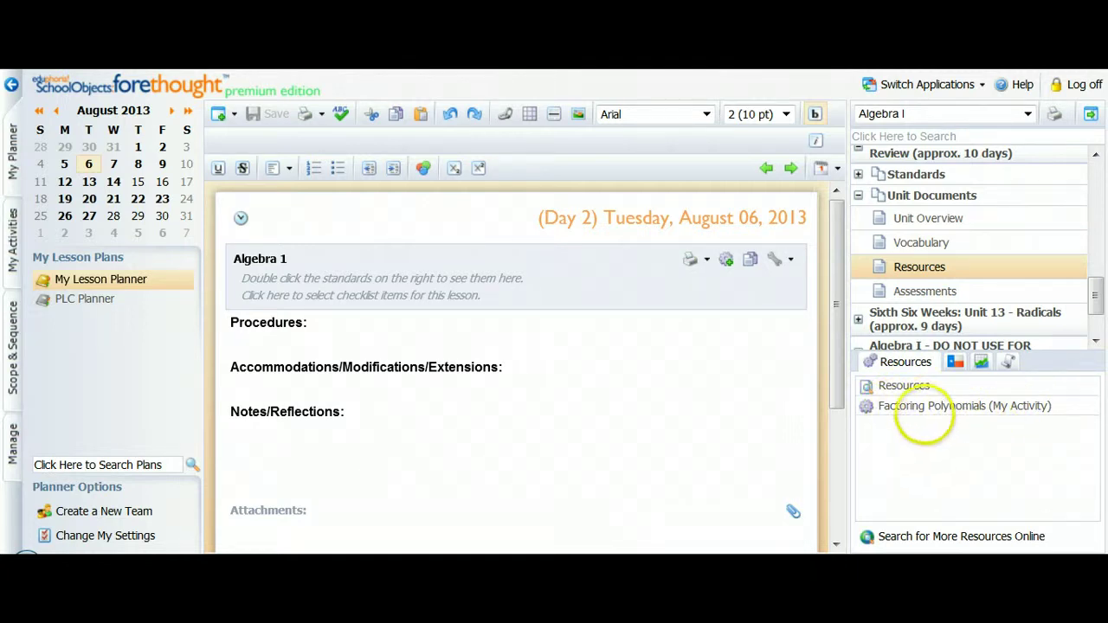
Copy the Factoring Polynomials activity with its standards into the August 6 Algebra 1 lesson plan
left_click(952, 406)
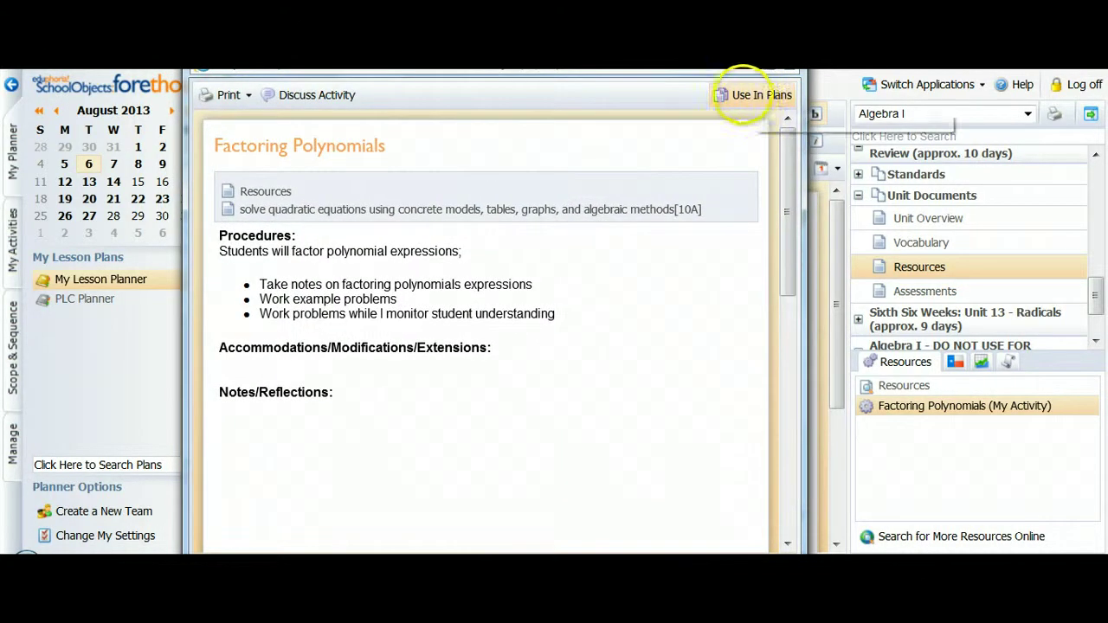
left_click(760, 95)
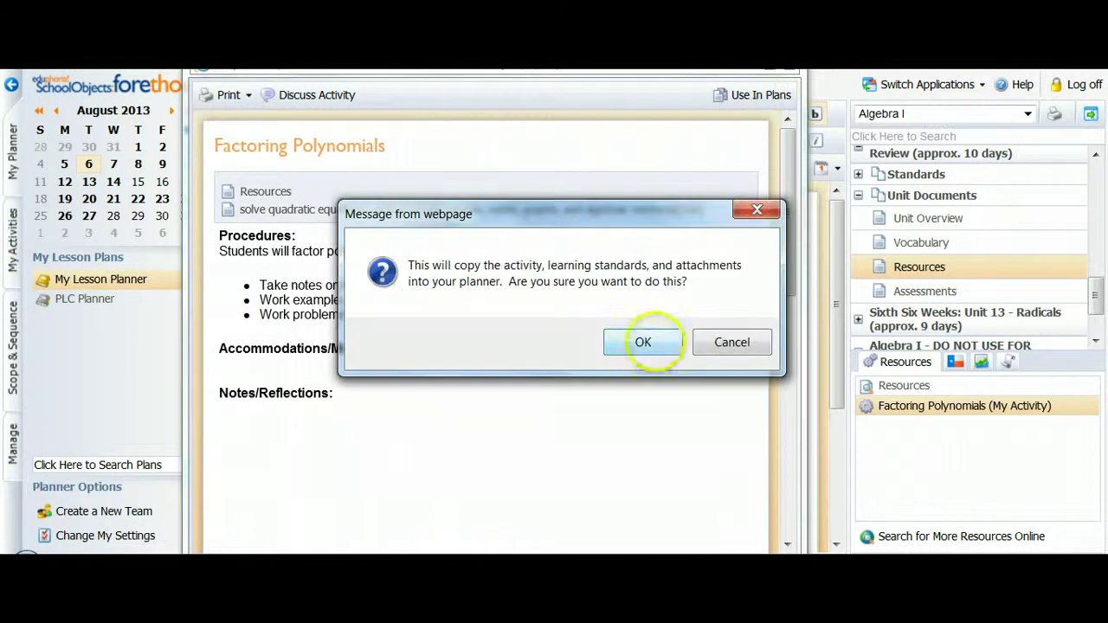
left_click(642, 341)
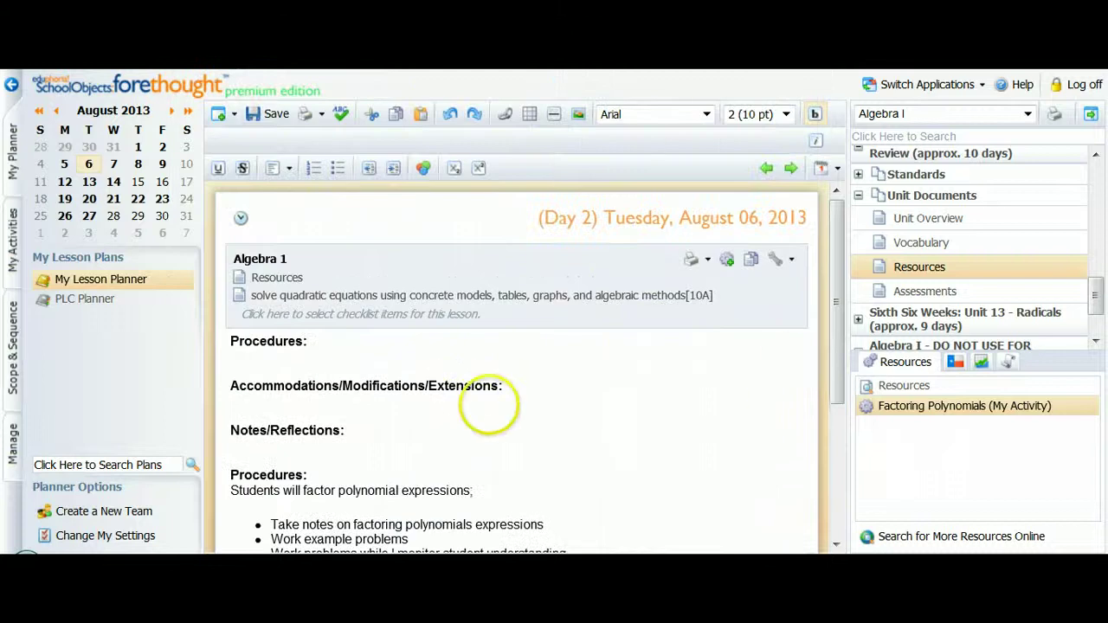
Delete the duplicate empty Procedures, Accommodations/Modifications/Extensions and Notes/Reflections headings above the copied lesson, then check the remaining content
scroll(500, 409, "down", 2)
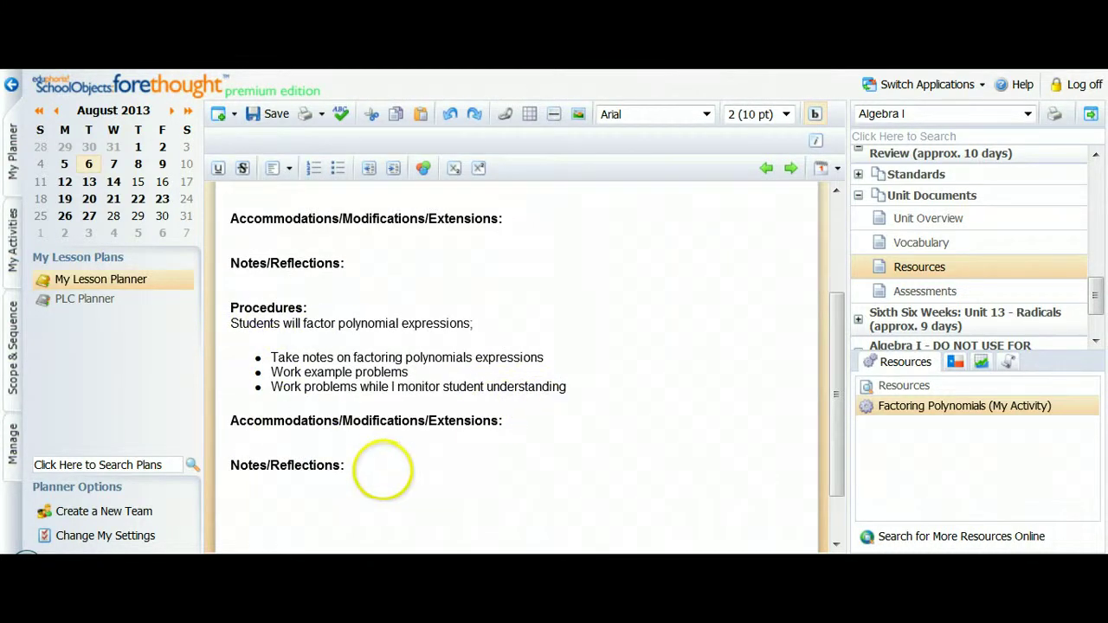
scroll(384, 468, "up", 2)
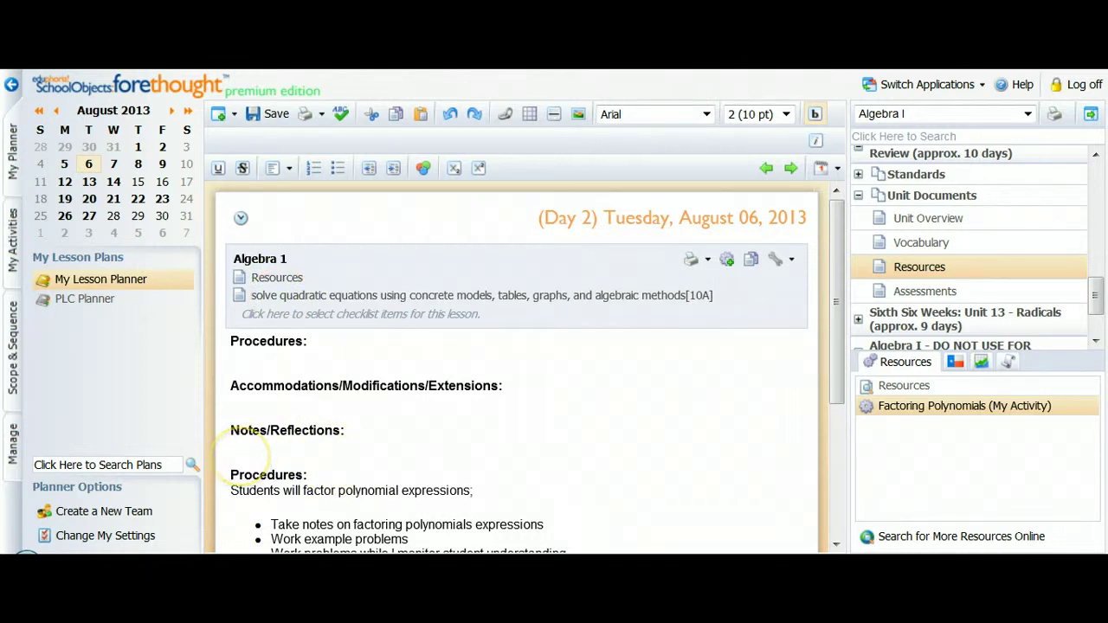
left_click_drag(260, 450, 231, 314)
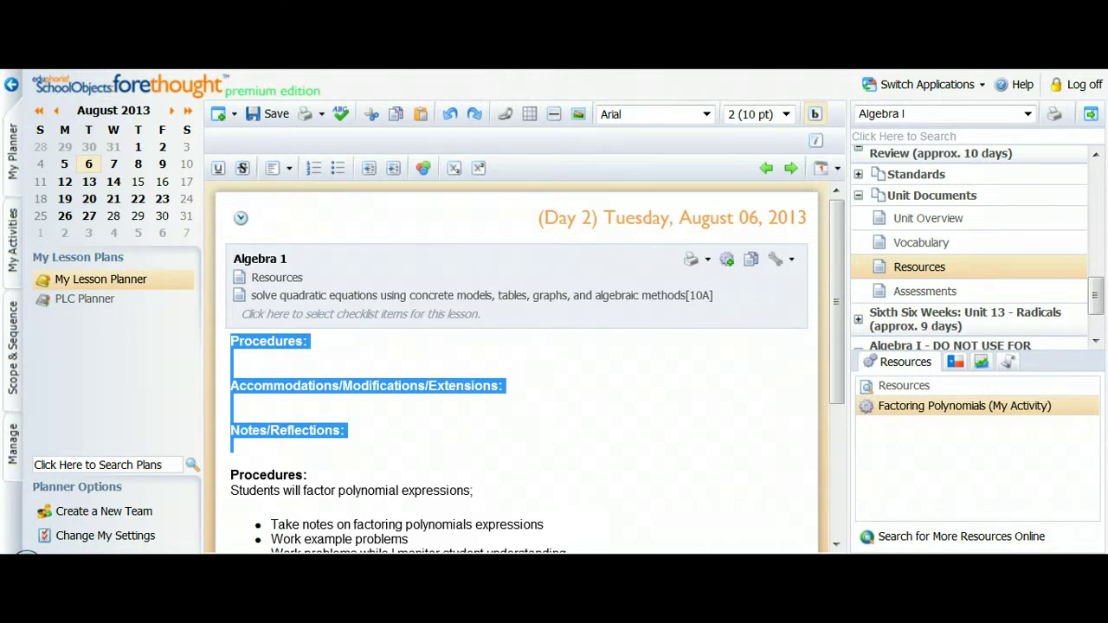
key("Delete")
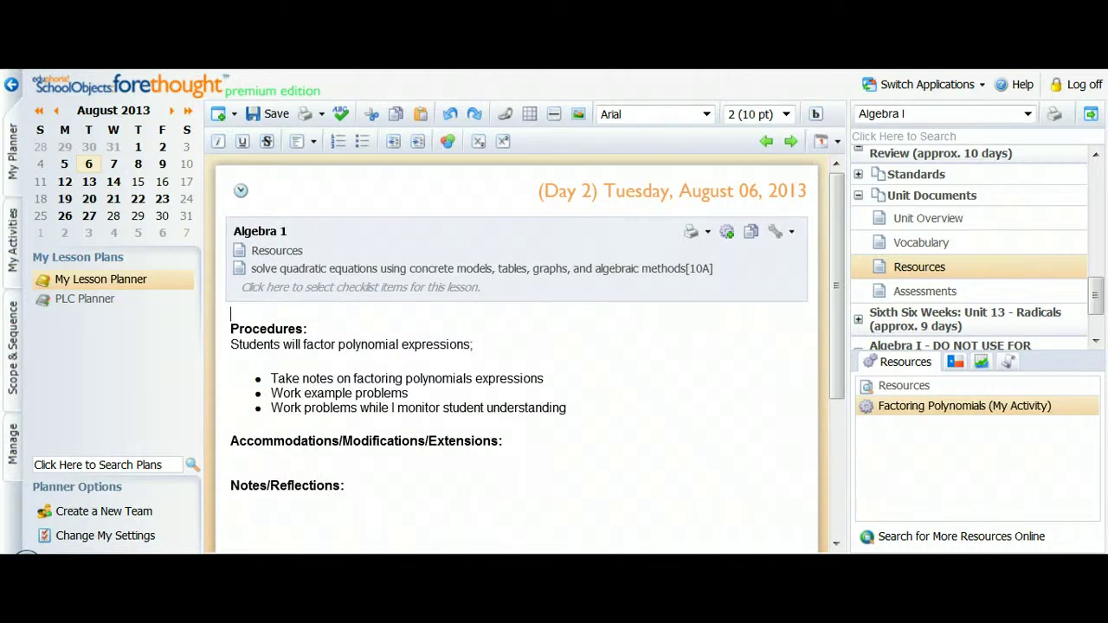
key("Delete")
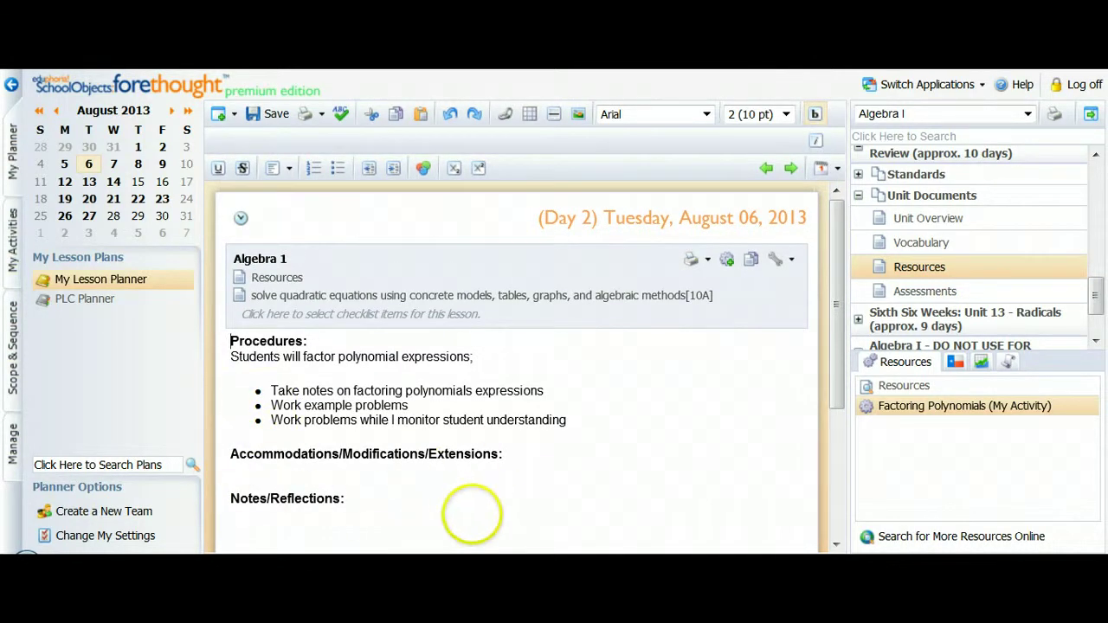
scroll(486, 494, "down", 1)
scroll(485, 492, "down", 1)
scroll(485, 492, "up", 2)
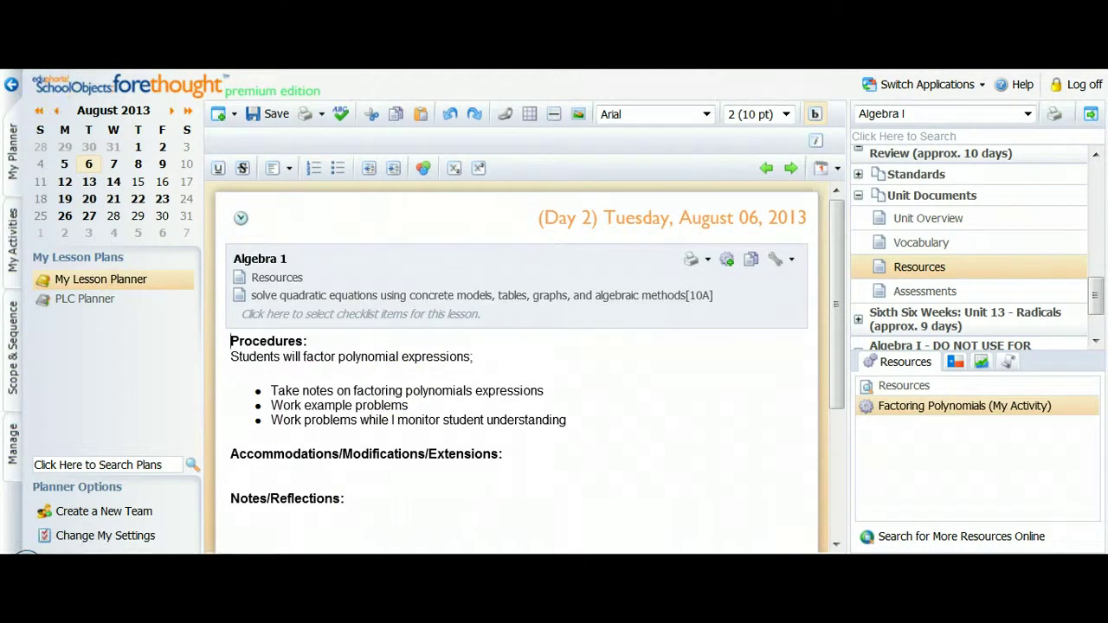
left_click(357, 338)
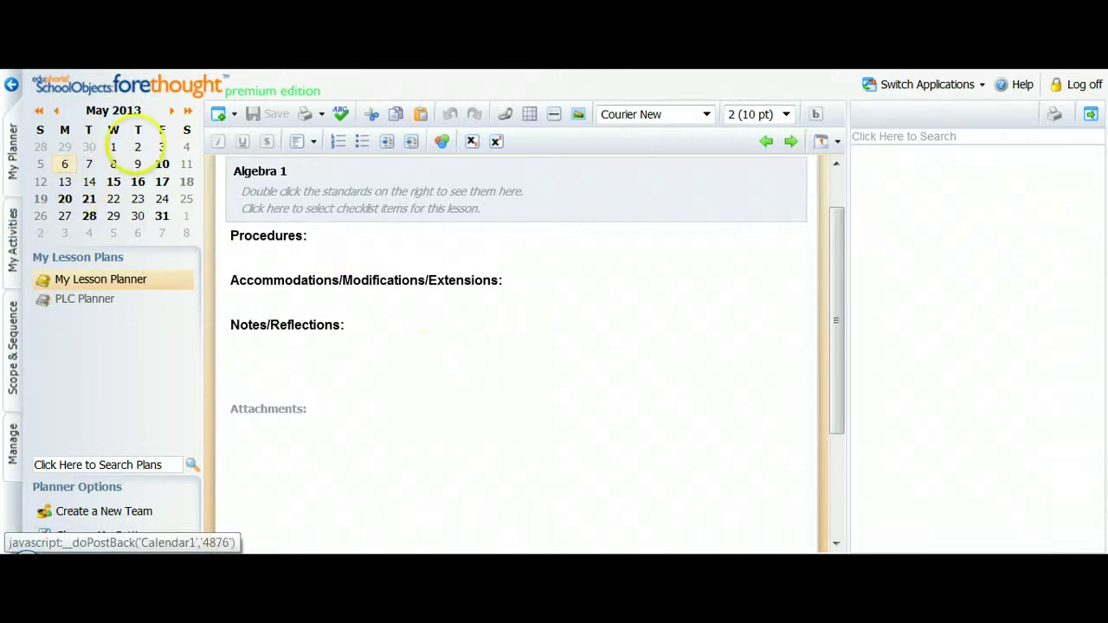
Open the August 6, 2013 plans and add that day's Algebra 1 lesson to My Activities
left_click(170, 111)
left_click(171, 111)
left_click(171, 111)
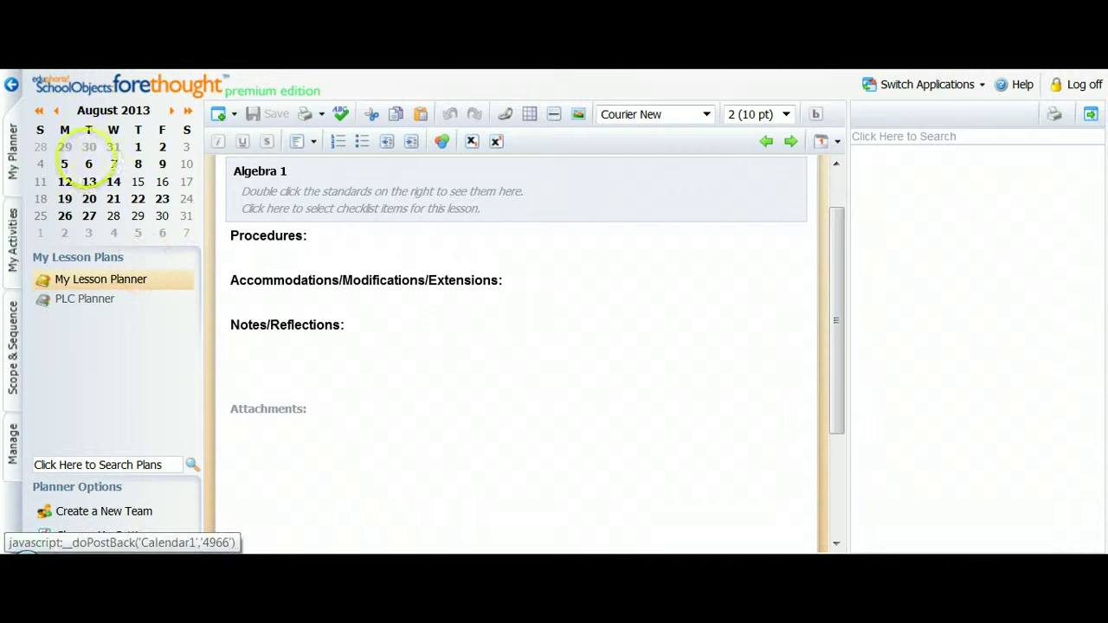
left_click(88, 165)
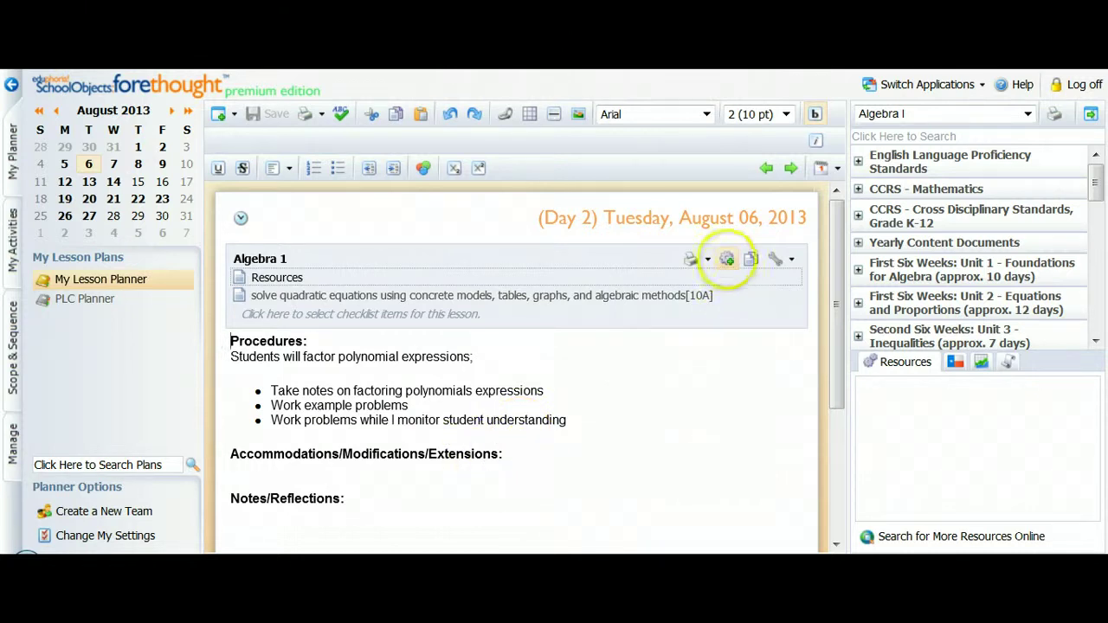
left_click(728, 259)
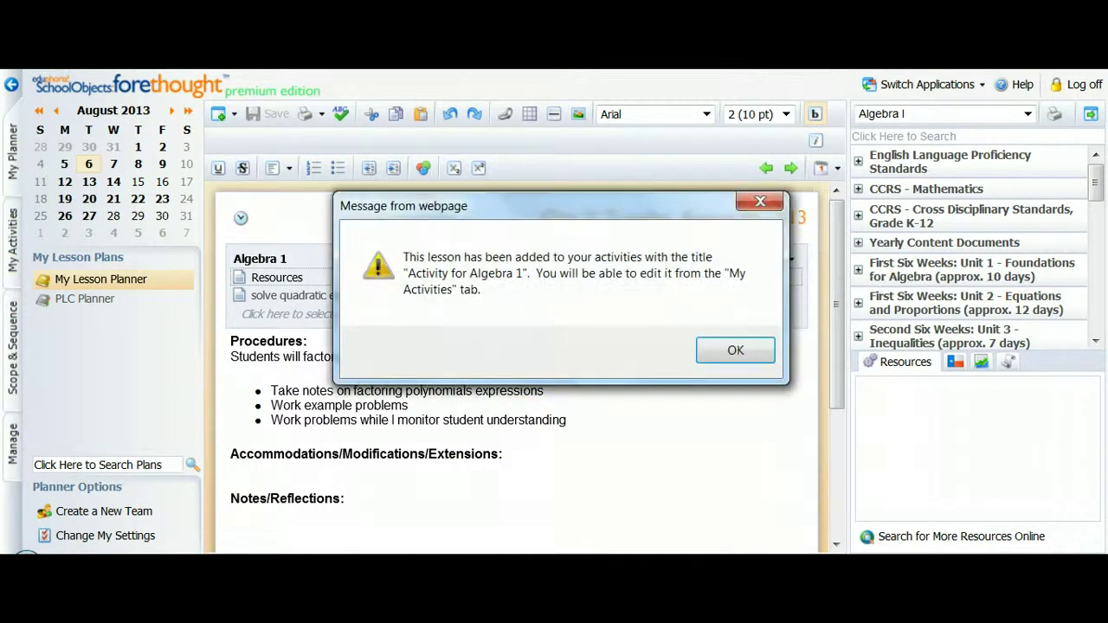
left_click(735, 350)
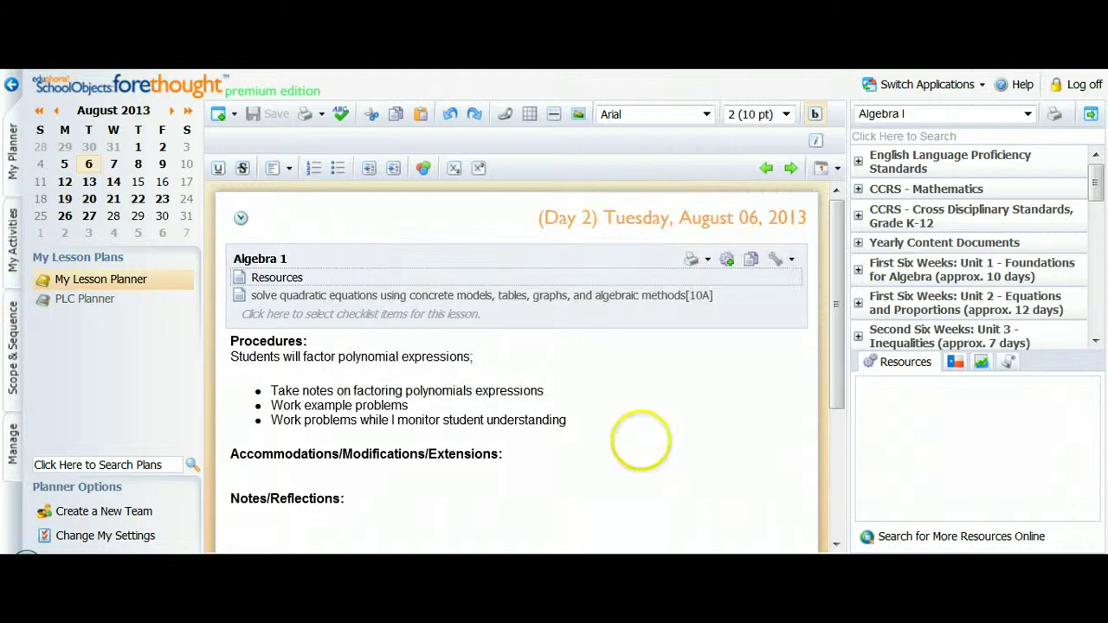
Open Activity for Algebra 1 in My Activities and change its title to Factoring Polynomials
left_click(13, 245)
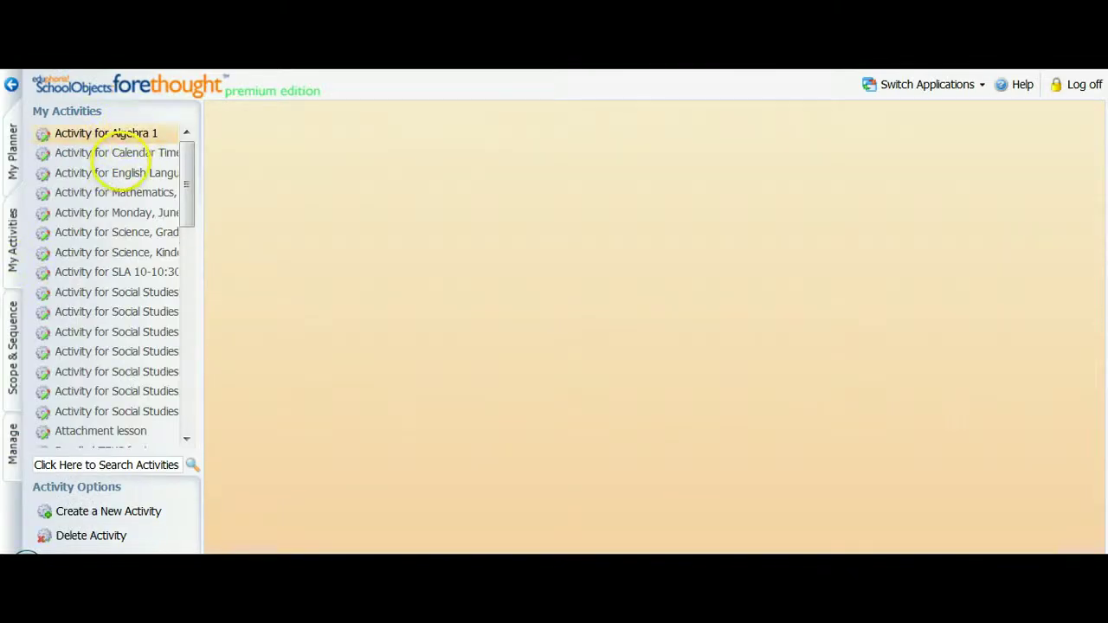
left_click(134, 133)
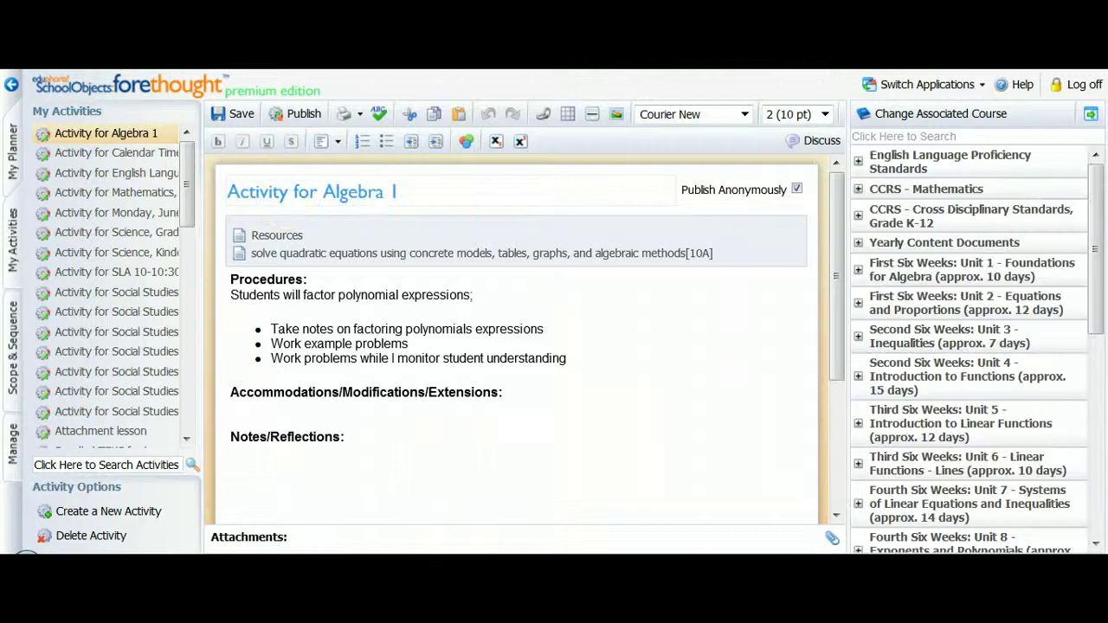
triple_click(227, 206)
type("Factoring Polynomials")
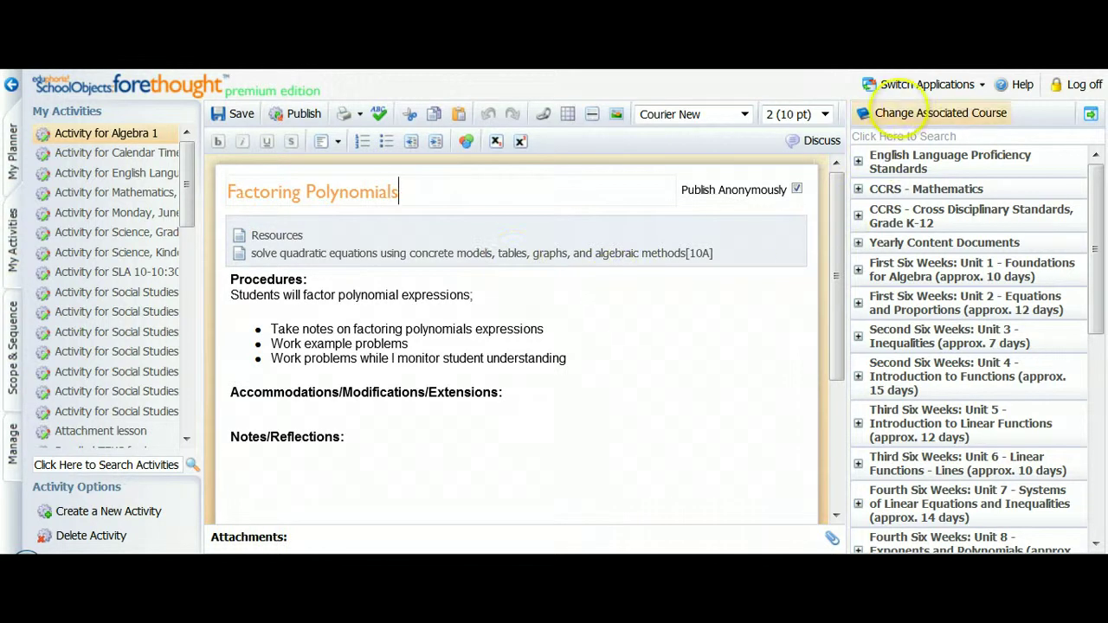
Move the activity to the Algebra I course in the High School folder by changing its associated course
left_click(892, 110)
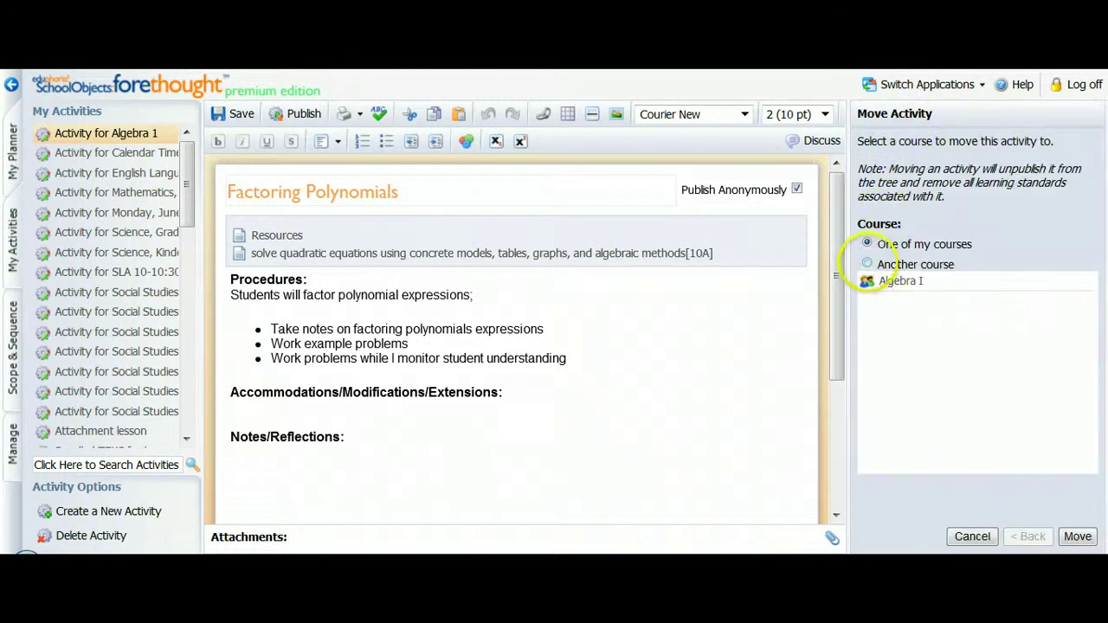
left_click(868, 264)
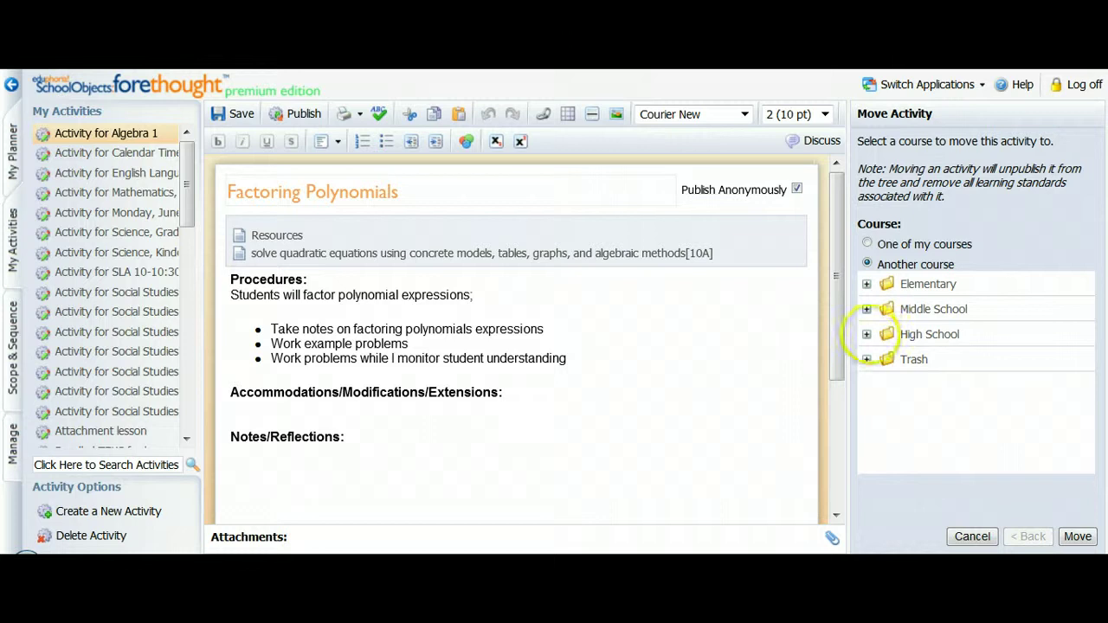
left_click(866, 334)
scroll(930, 415, "down", 2)
left_click(887, 456)
left_click(961, 421)
left_click(1078, 537)
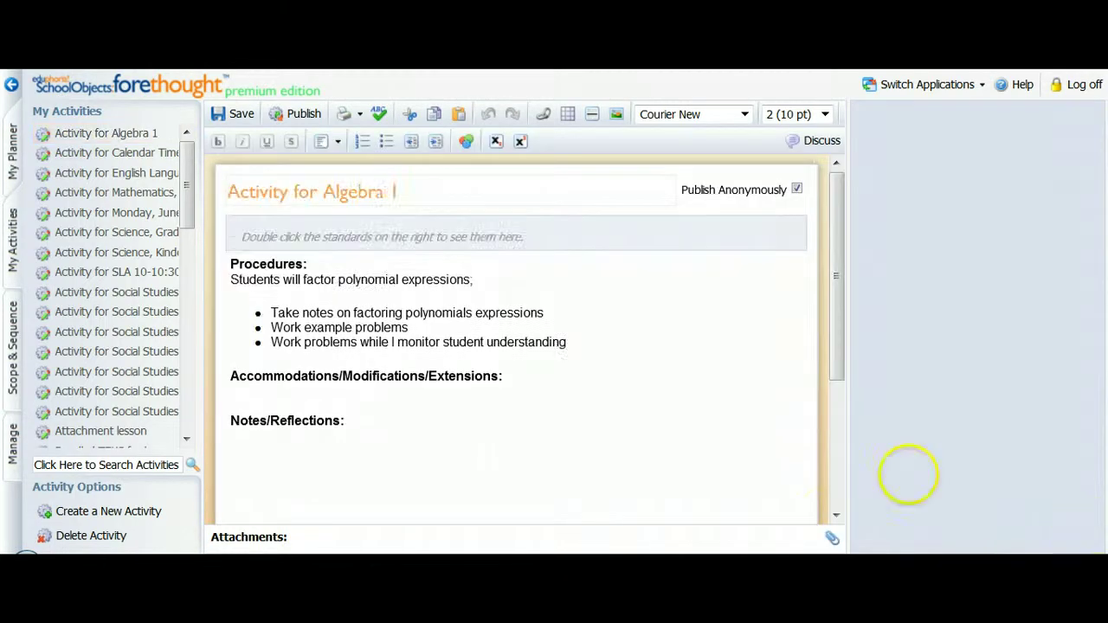
Add the quadratic equations standard 10A from Unit 12 - EOC Review's Standards to the activity
scroll(935, 433, "down", 5)
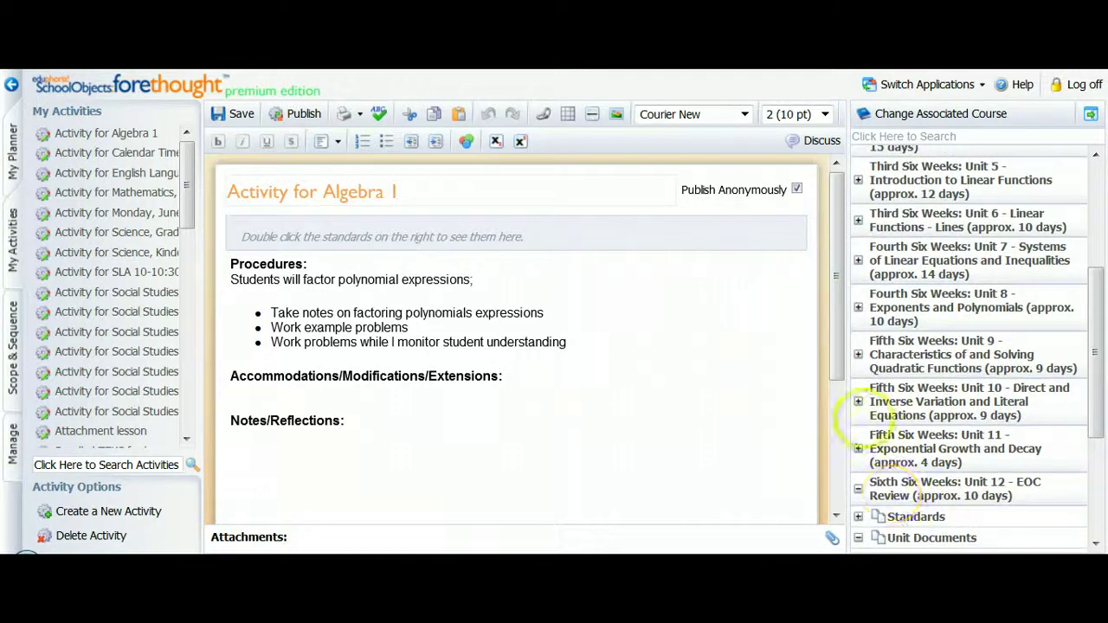
left_click(886, 477)
scroll(879, 450, "down", 2)
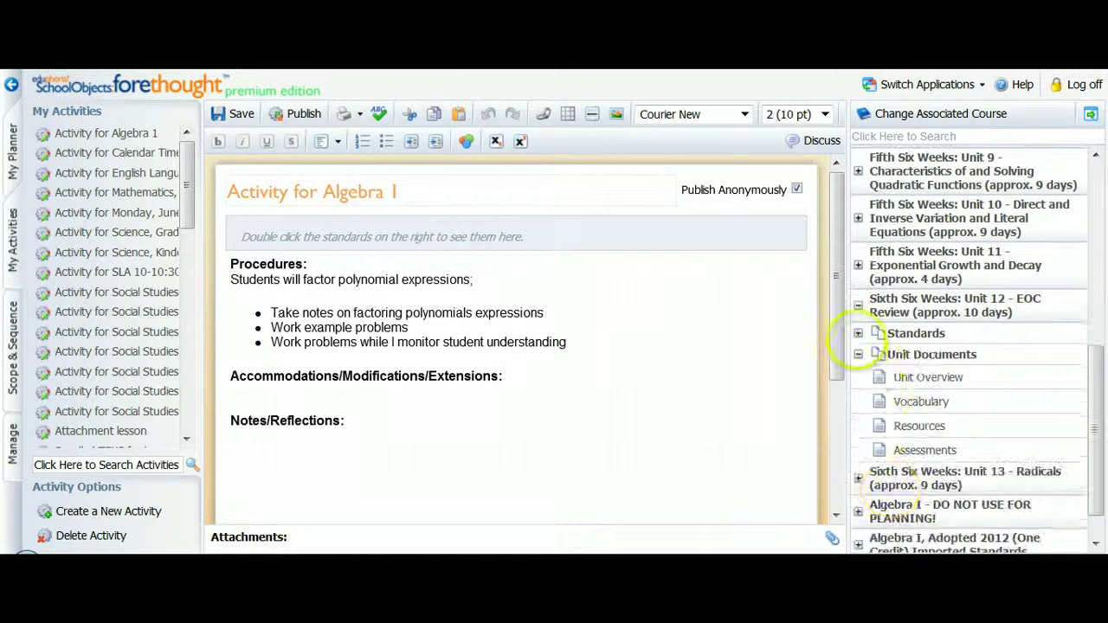
left_click(860, 329)
scroll(900, 450, "down", 4)
scroll(935, 471, "down", 8)
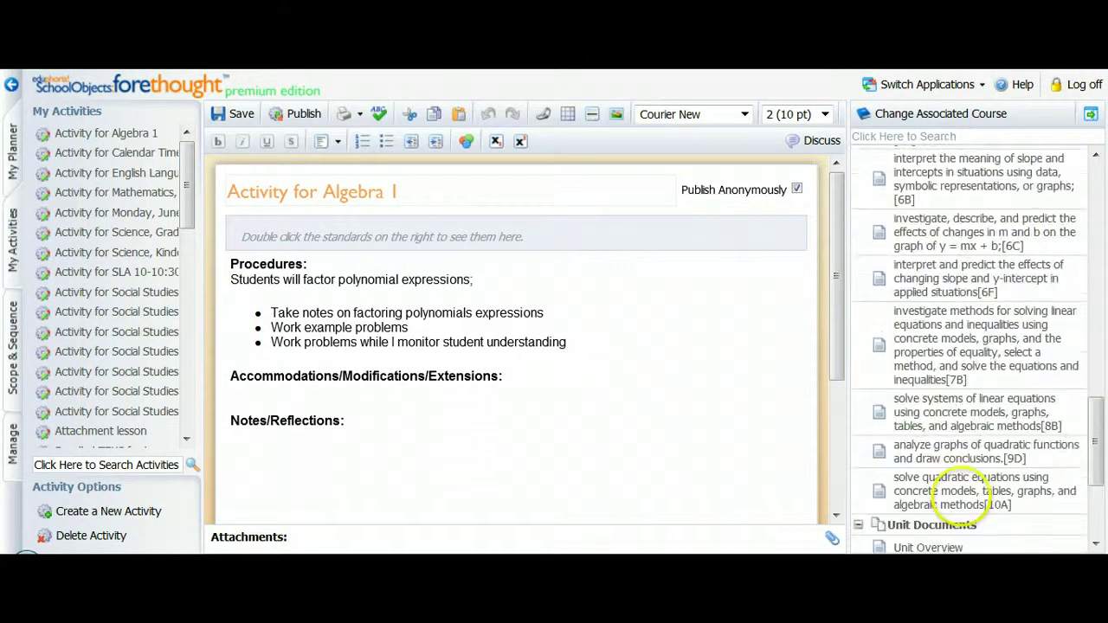
left_click(943, 373)
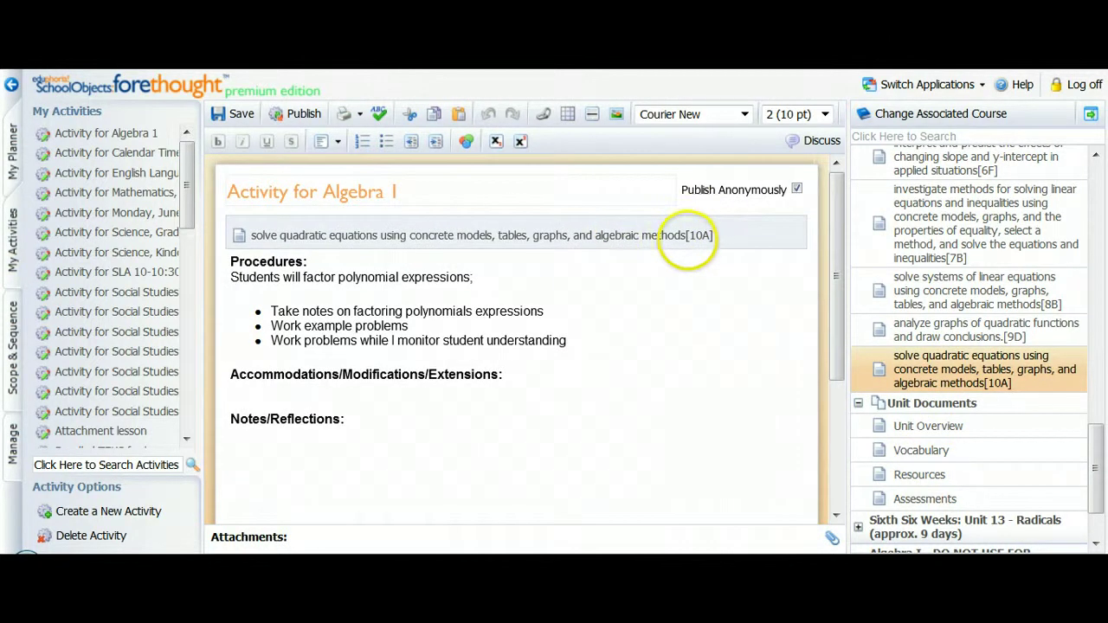
Add Resources from Unit 12's Unit Documents to the activity, set it as the primary learning standard, and save the activity
left_click(922, 475)
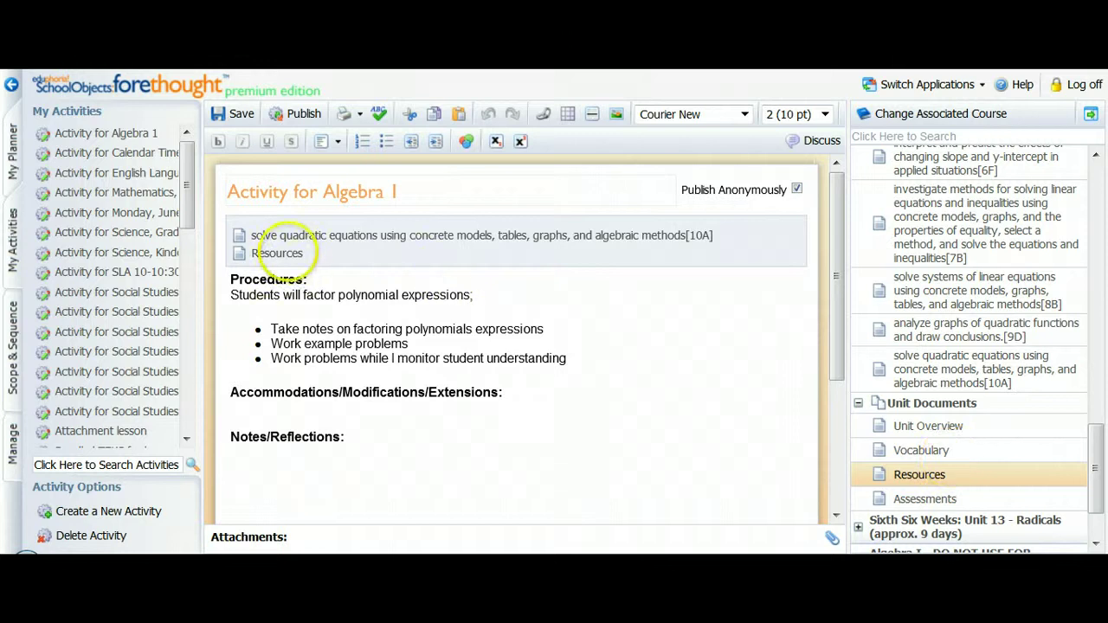
right_click(287, 253)
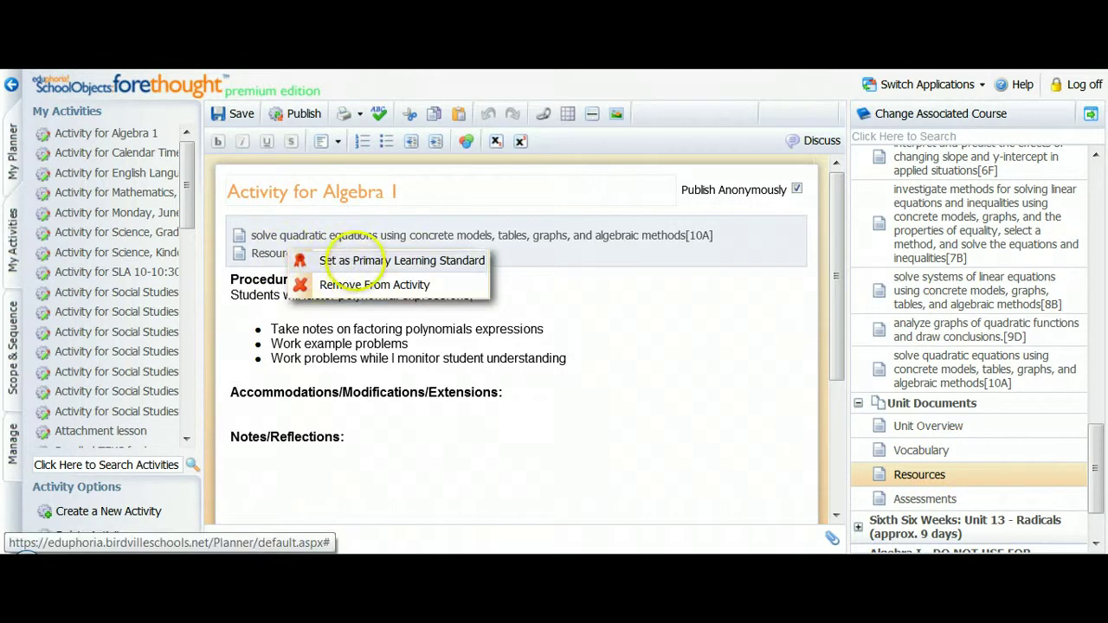
left_click(356, 260)
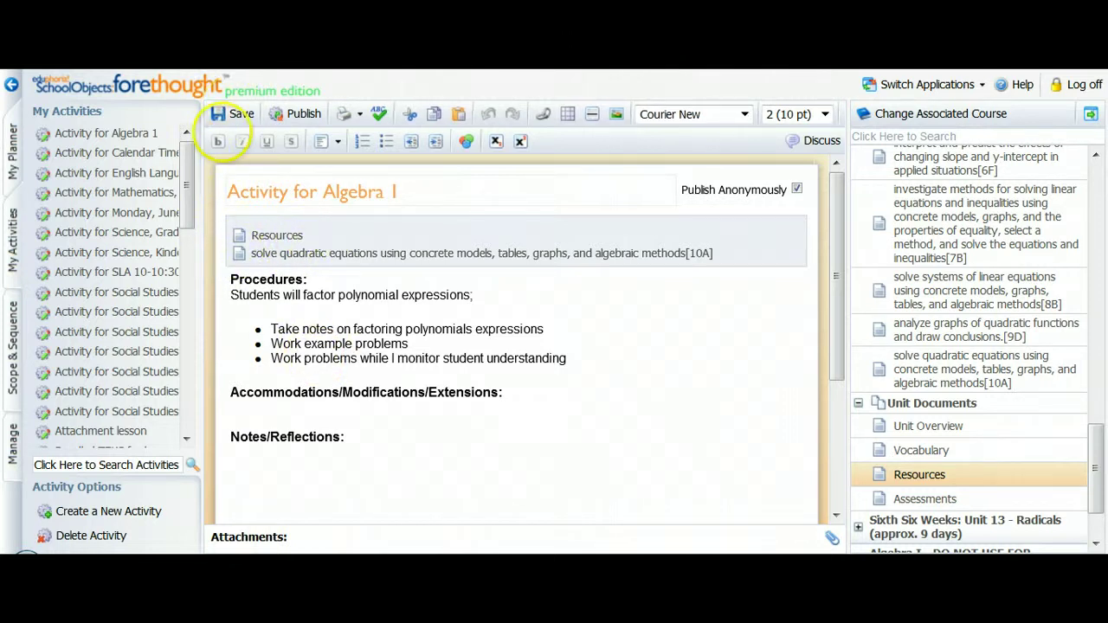
left_click(230, 116)
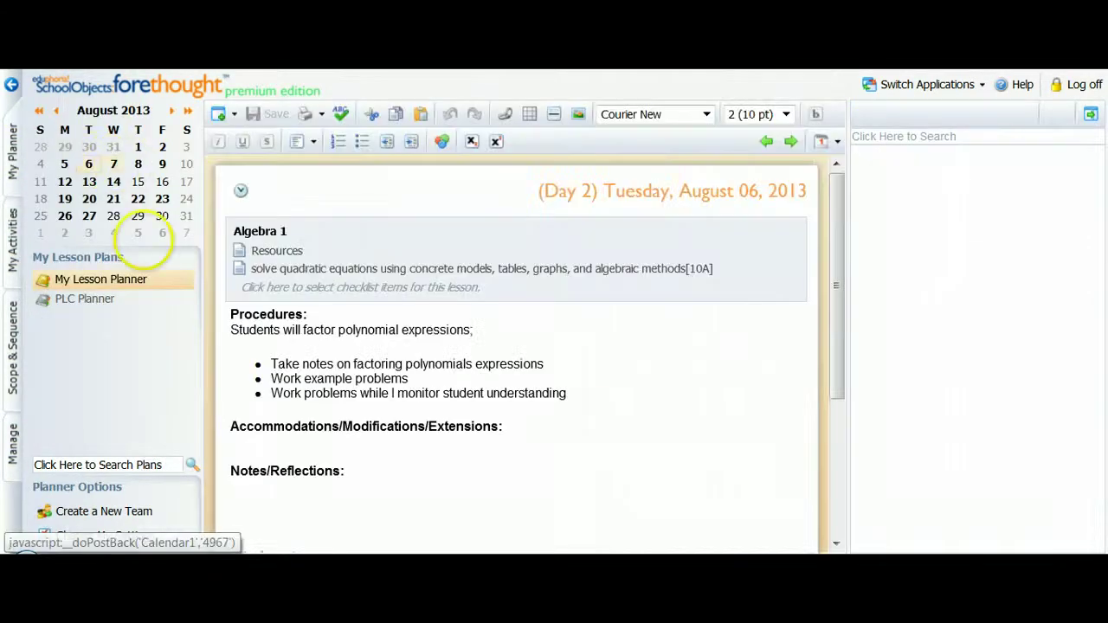
Open the August 7, 2013 plans in My Planner and delete that day's existing plans
left_click(222, 113)
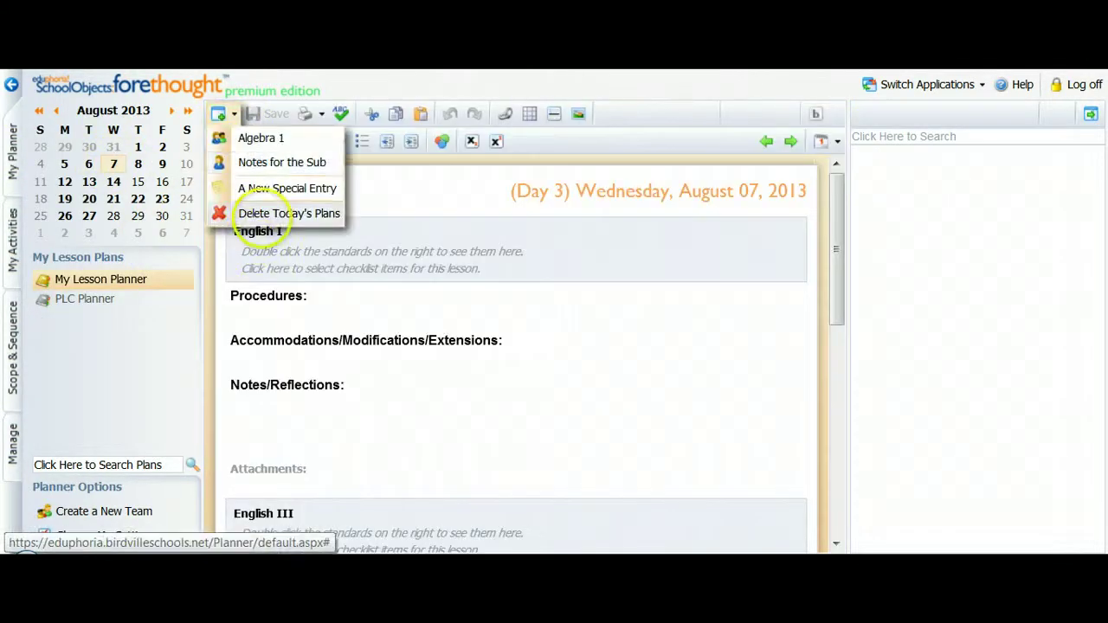
left_click(255, 215)
left_click(633, 349)
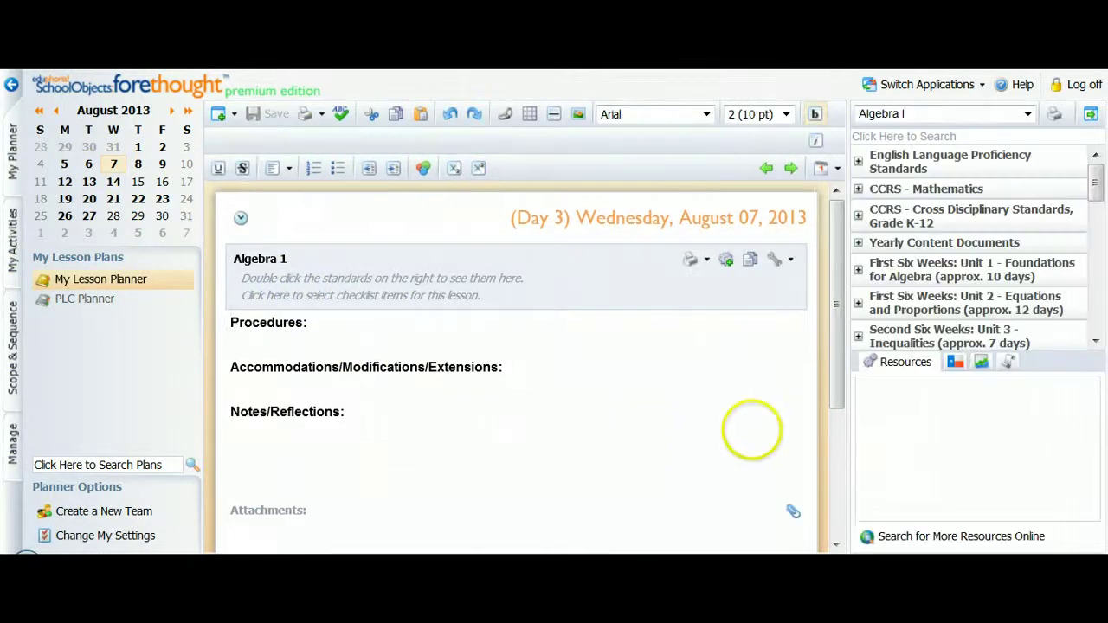
Copy the Factoring Polynomials activity from Unit 12's Resources into the August 7 Algebra 1 lesson plan
left_click_drag(1095, 182, 1095, 313)
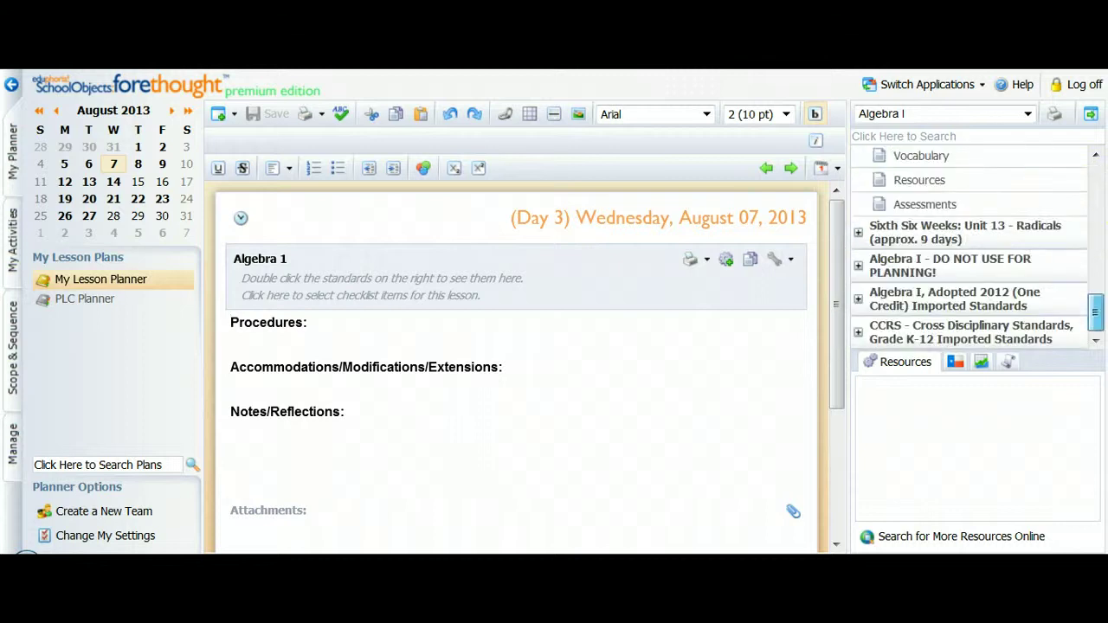
left_click(931, 180)
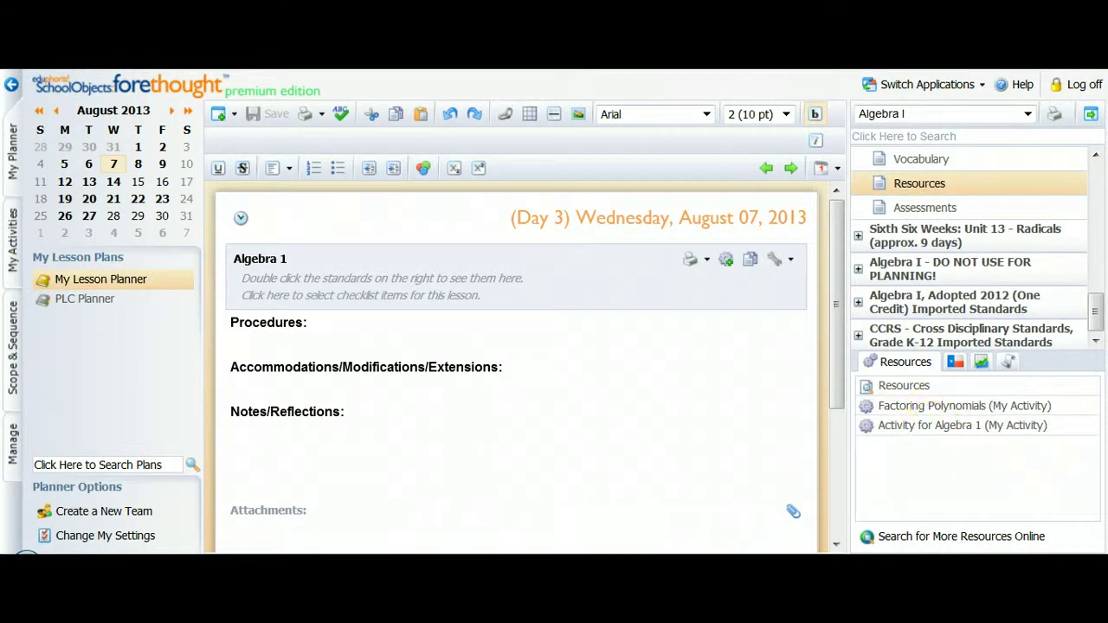
double_click(952, 406)
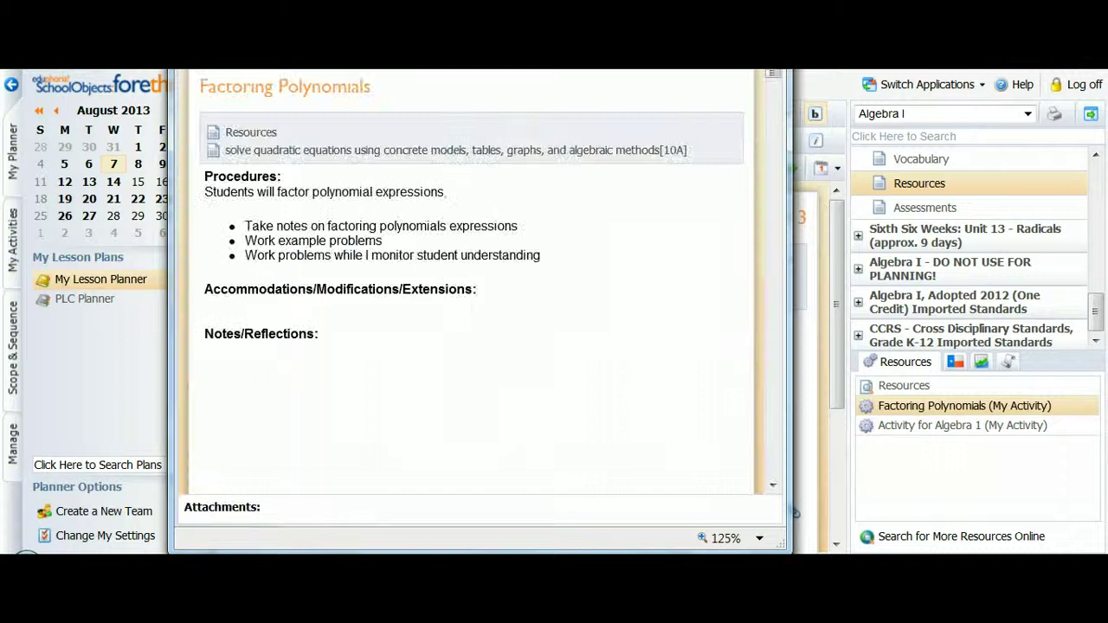
left_click(736, 119)
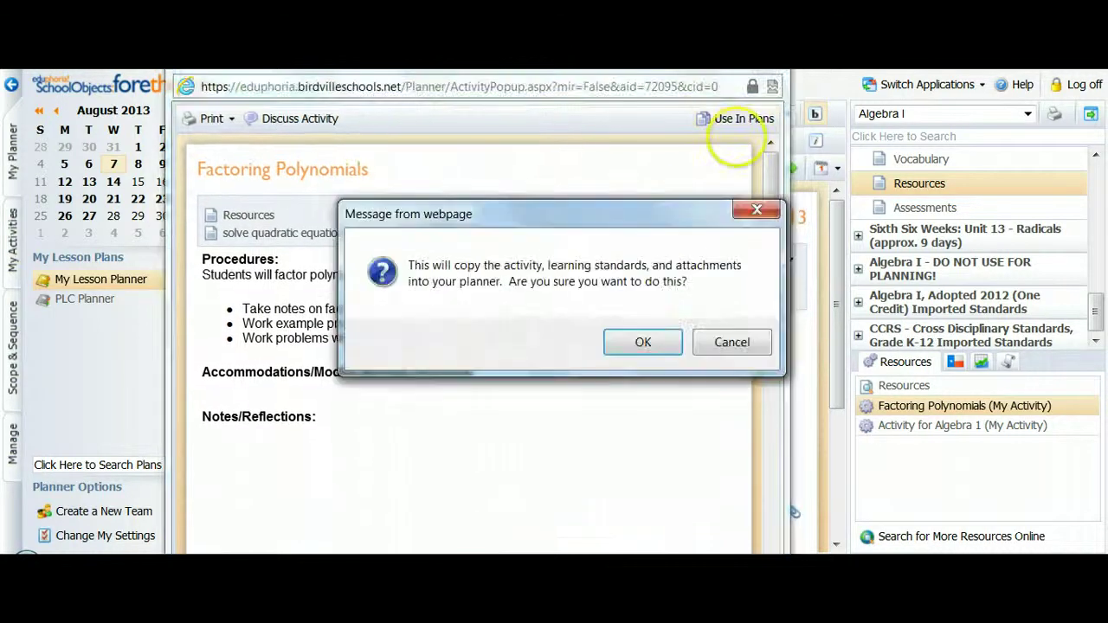
left_click(643, 342)
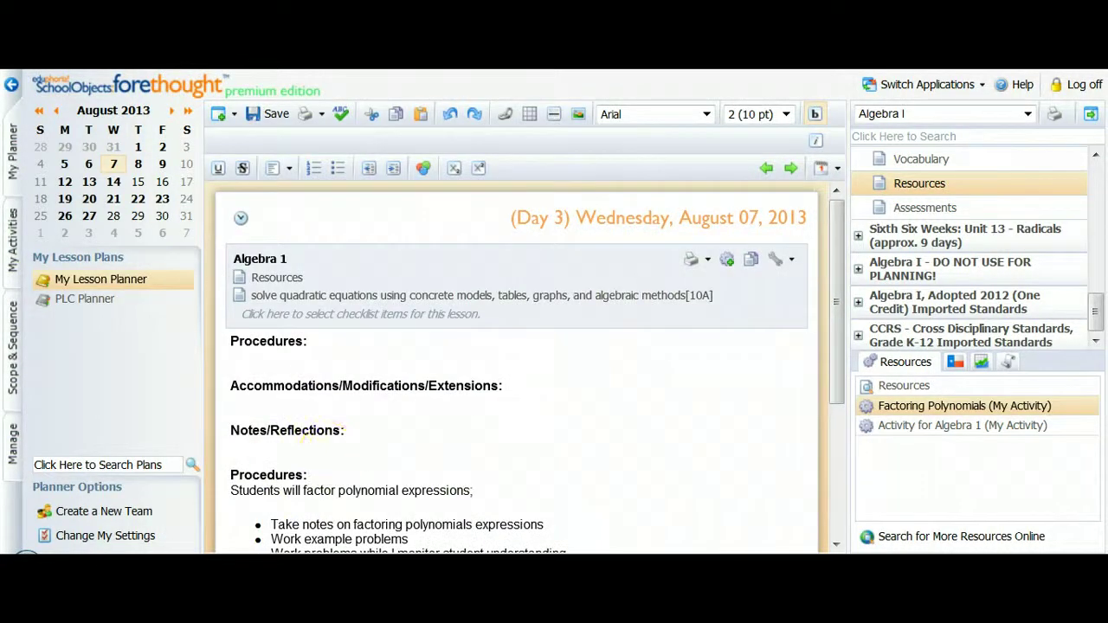
Delete the duplicate empty Procedures, Accommodations/Modifications/Extensions and Notes/Reflections headings above the copied August 7 lesson and save the plans
key("shift+Up")
key("shift+Up")
key("shift+Up")
key("shift+Up")
key("shift+Up")
key("Delete")
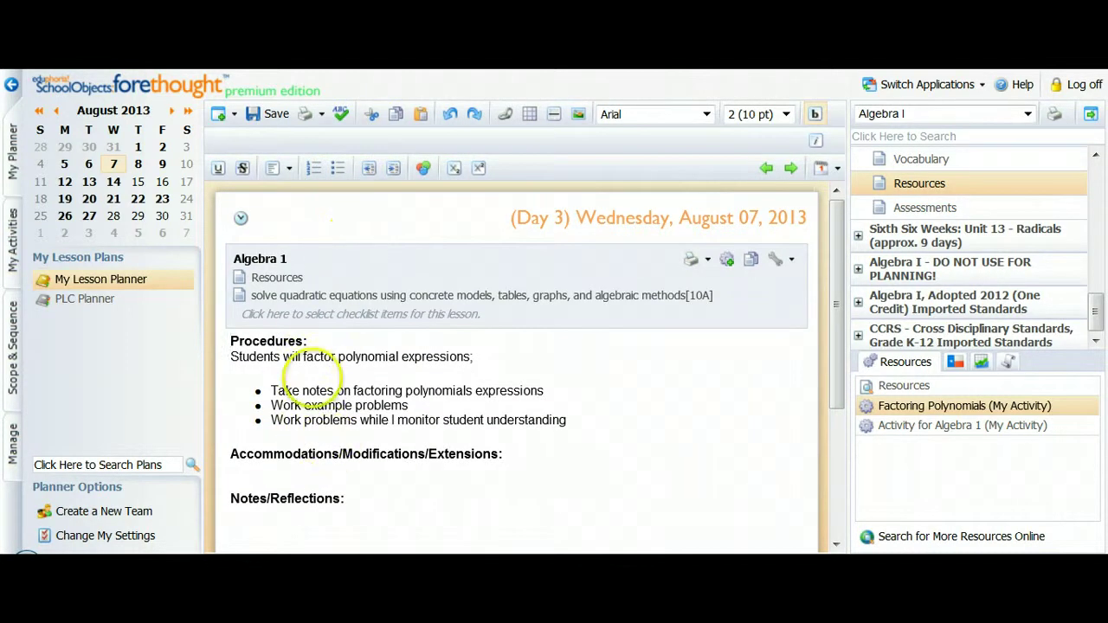
left_click(271, 114)
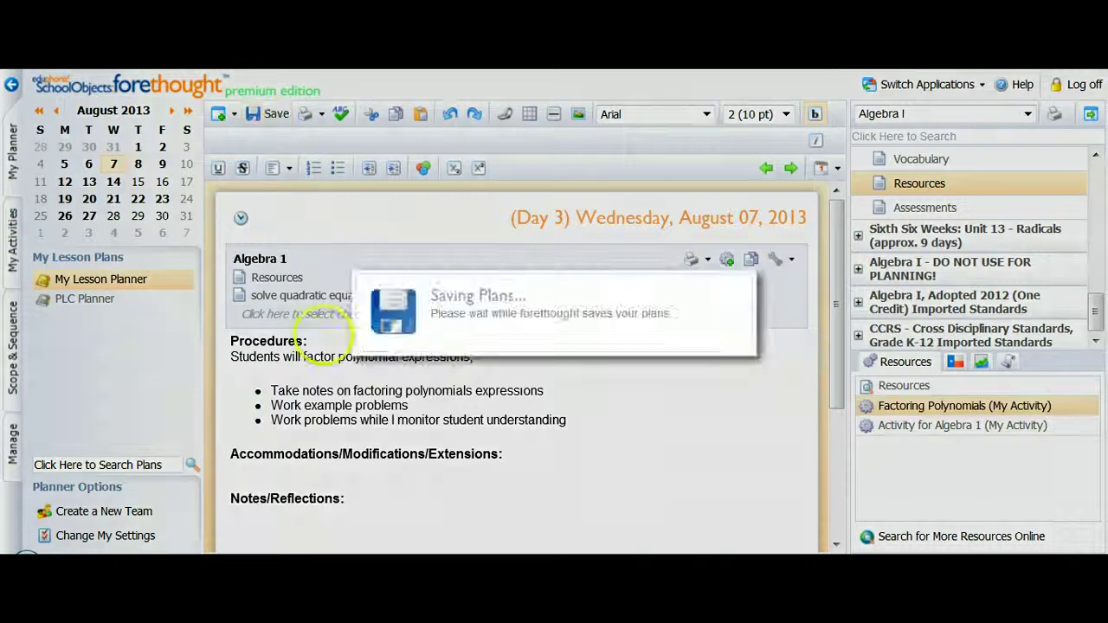